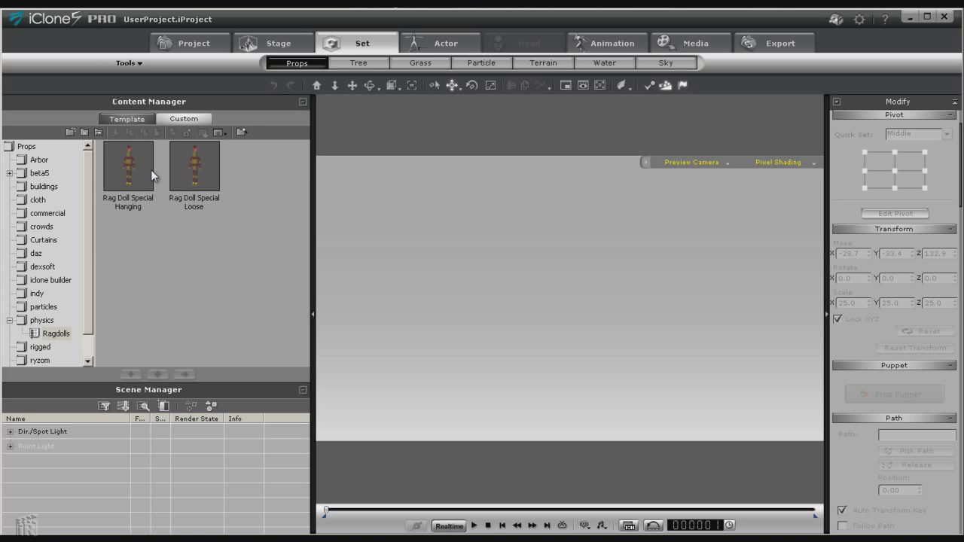
# - Add the Rag Doll Special Hanging prop to the scene, expand its parts, and preview its physics simulation
pyautogui.moveTo(132, 158); pyautogui.dragTo(484, 368)
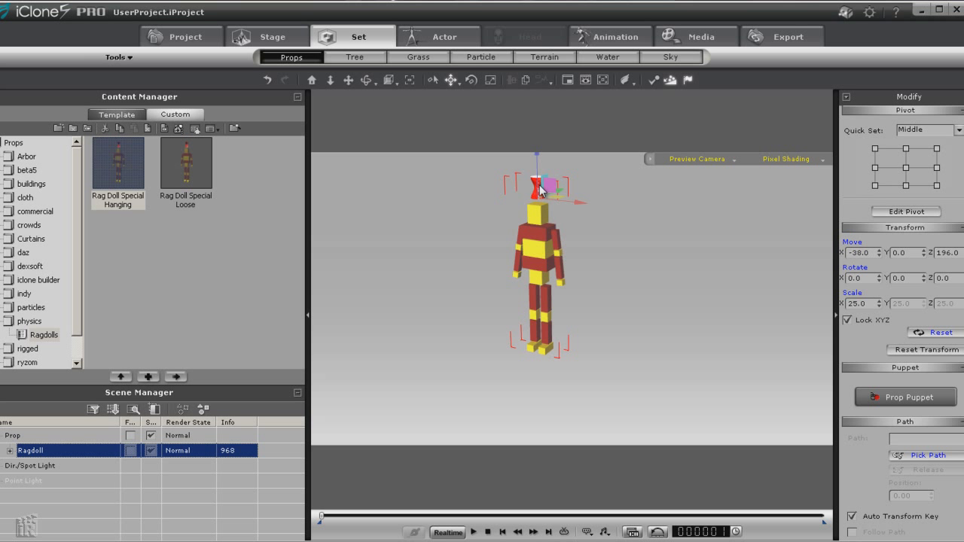
pyautogui.click(10, 451)
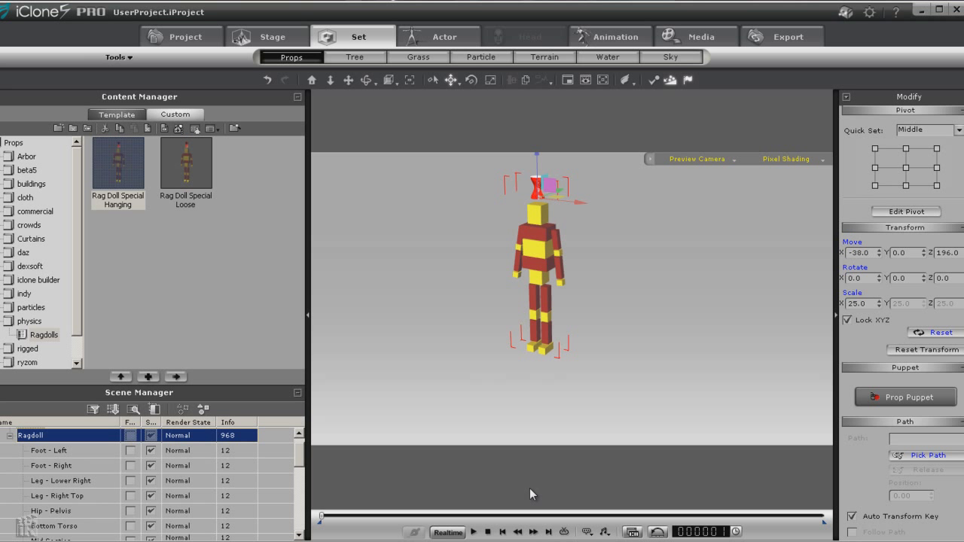
pyautogui.click(472, 532)
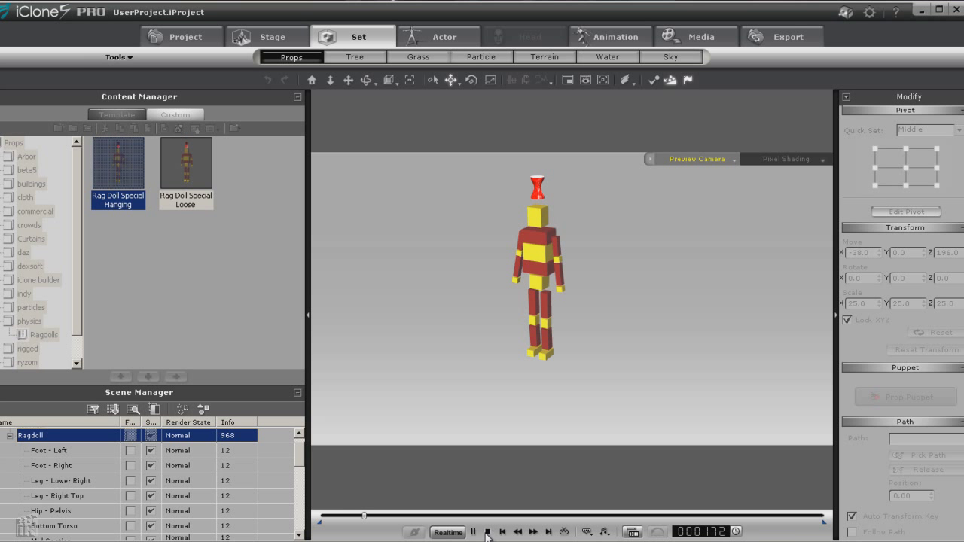
pyautogui.click(487, 532)
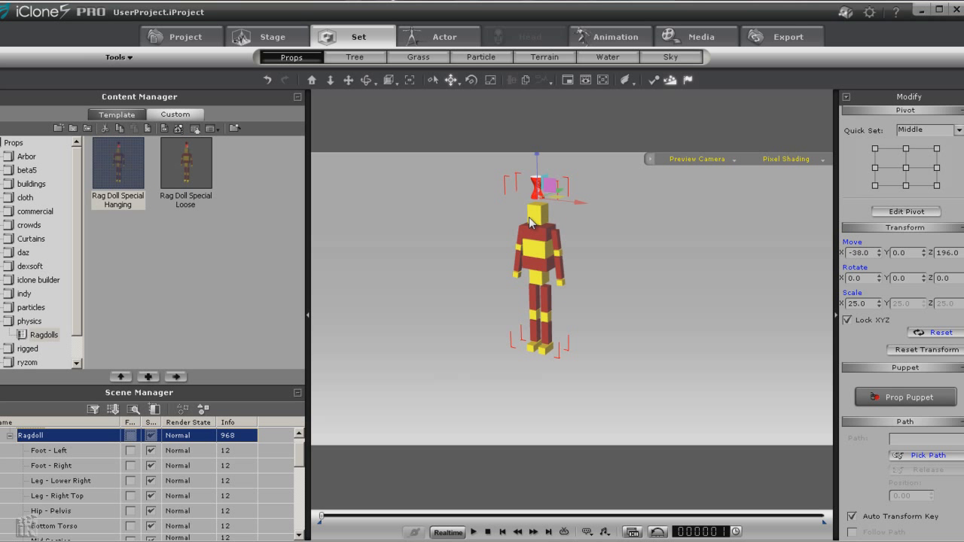
# - Set the rigid body constraint type of the ragdoll's Head to None
pyautogui.click(297, 97)
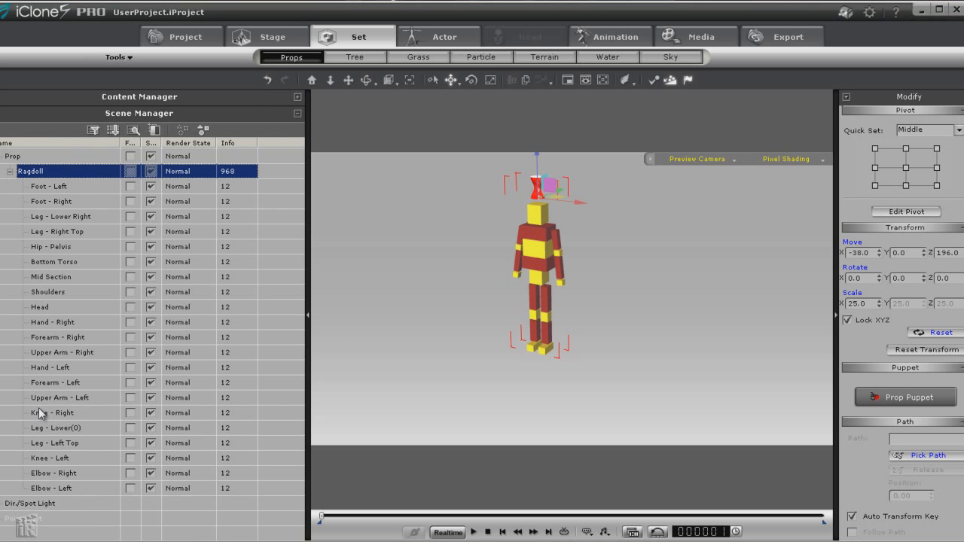
pyautogui.click(43, 312)
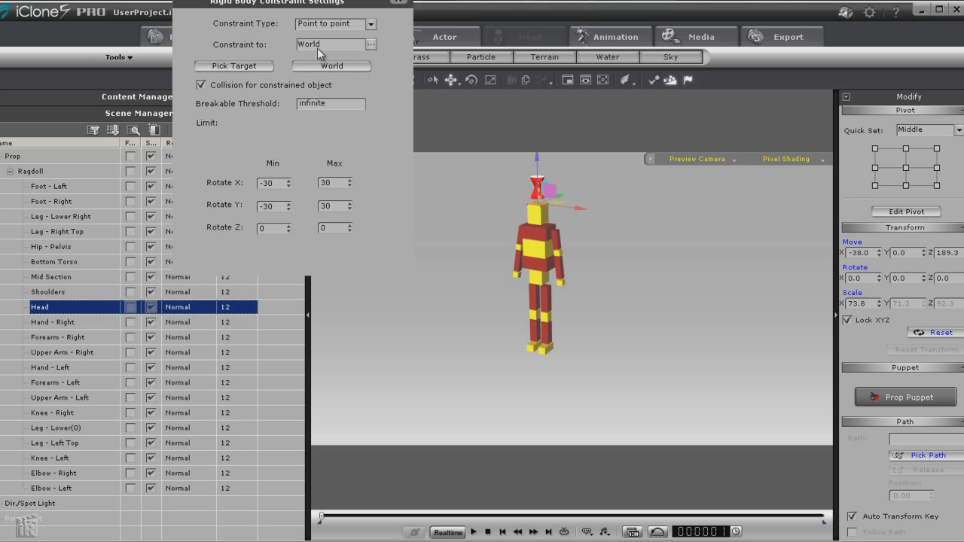
pyautogui.click(371, 24)
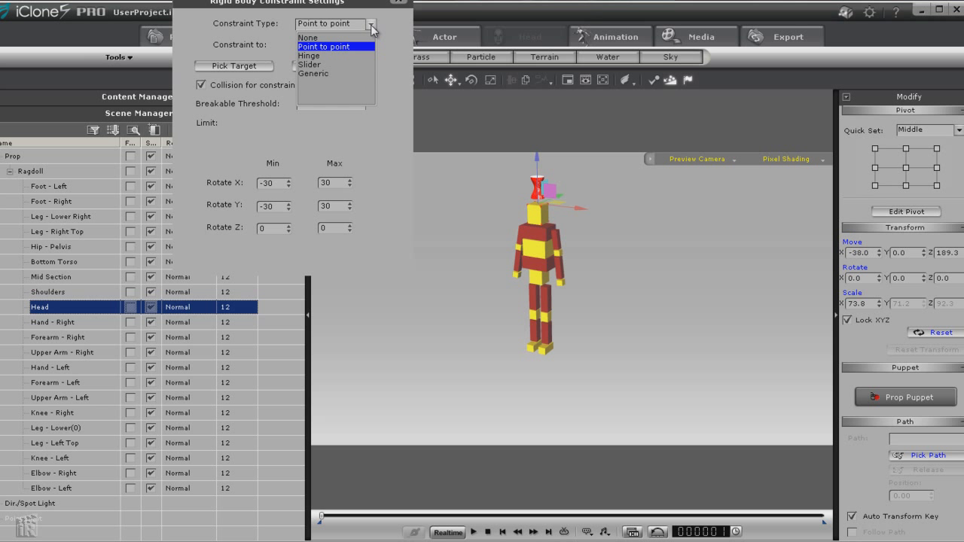
pyautogui.click(360, 38)
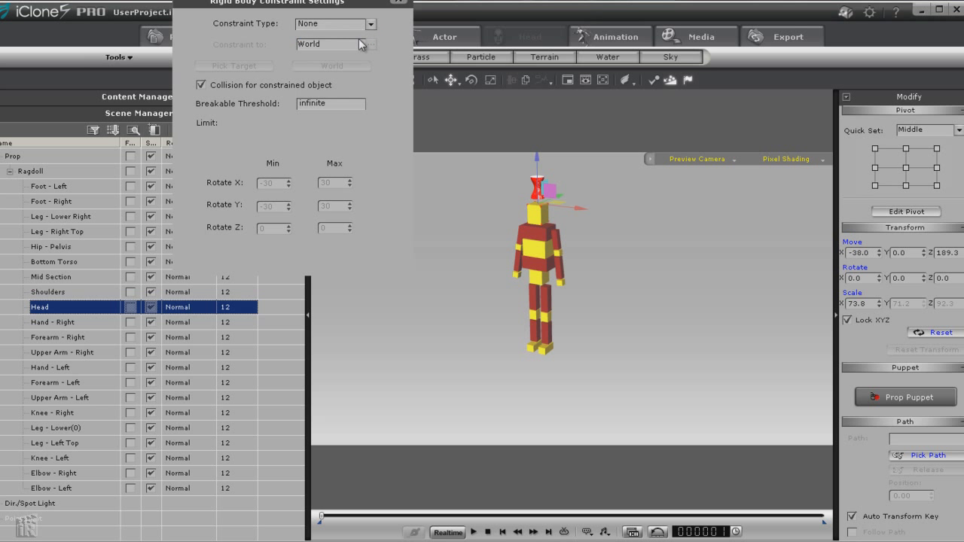
pyautogui.click(397, 2)
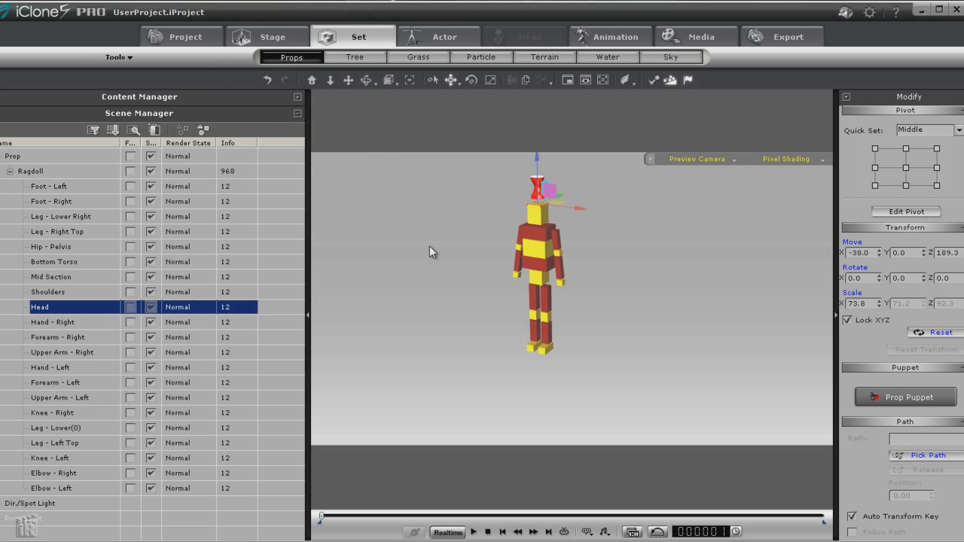
# - Play the simulation briefly to check how the ragdoll moves without its head constraint, and stop it
pyautogui.click(298, 97)
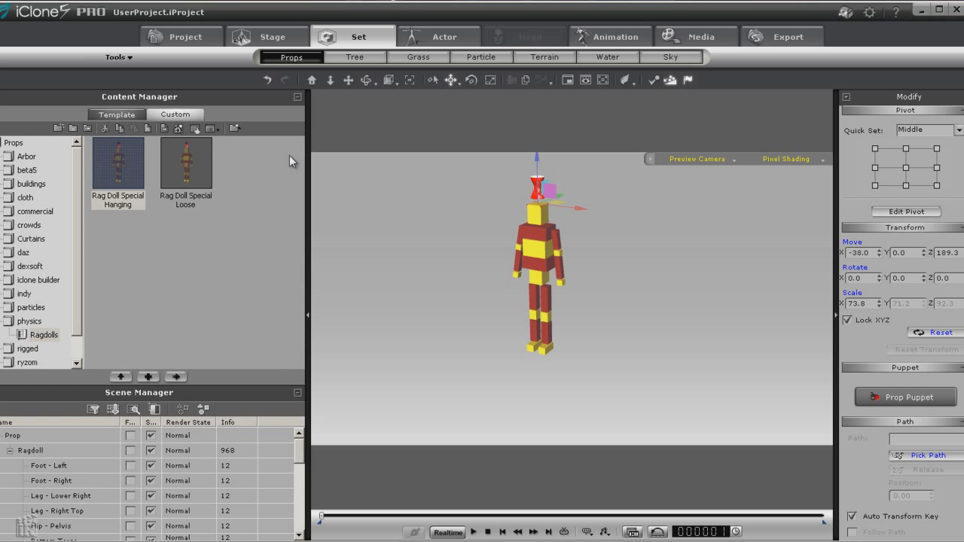
pyautogui.click(297, 97)
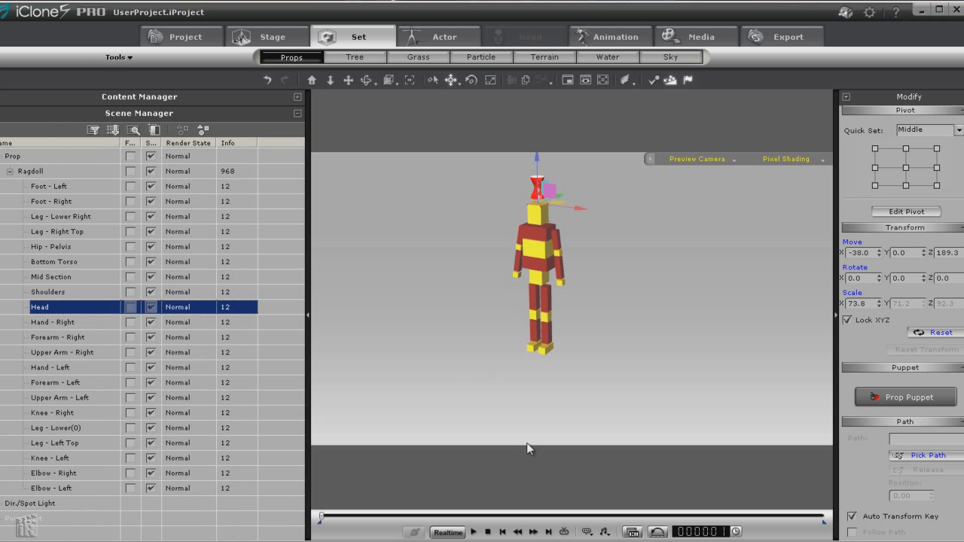
pyautogui.click(473, 532)
pyautogui.click(487, 532)
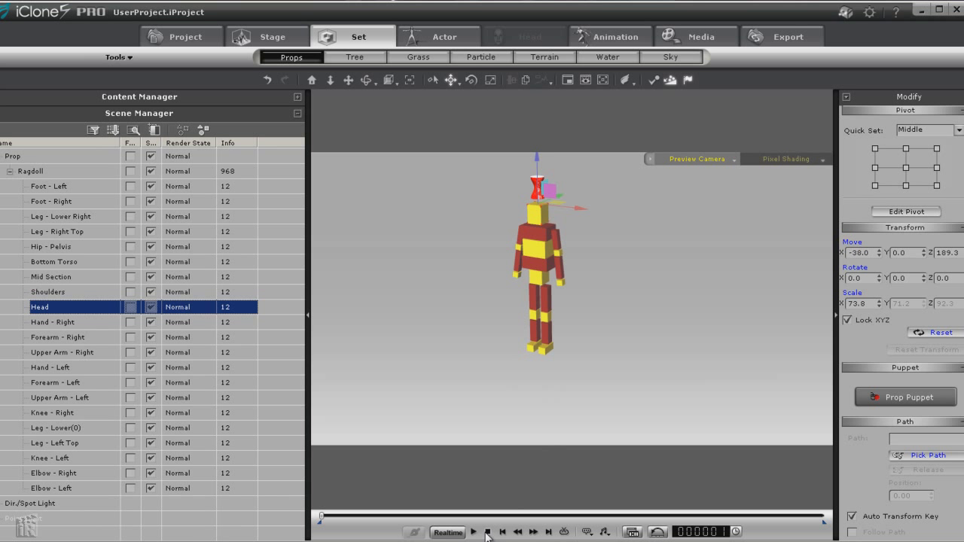
# - Add the G5 character Chuck to the scene and move him along X to about -39, onto the ragdoll
pyautogui.click(443, 40)
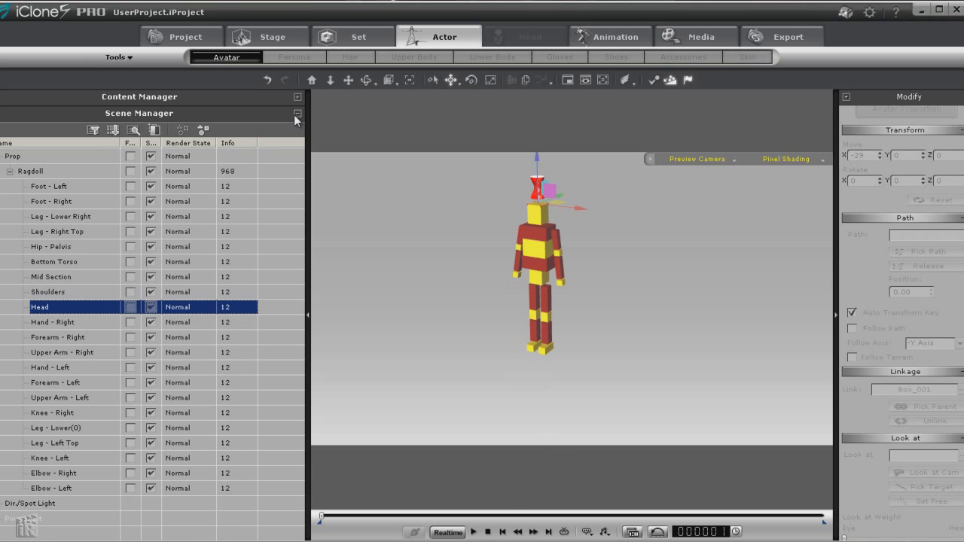
pyautogui.click(297, 97)
pyautogui.doubleClick(136, 174)
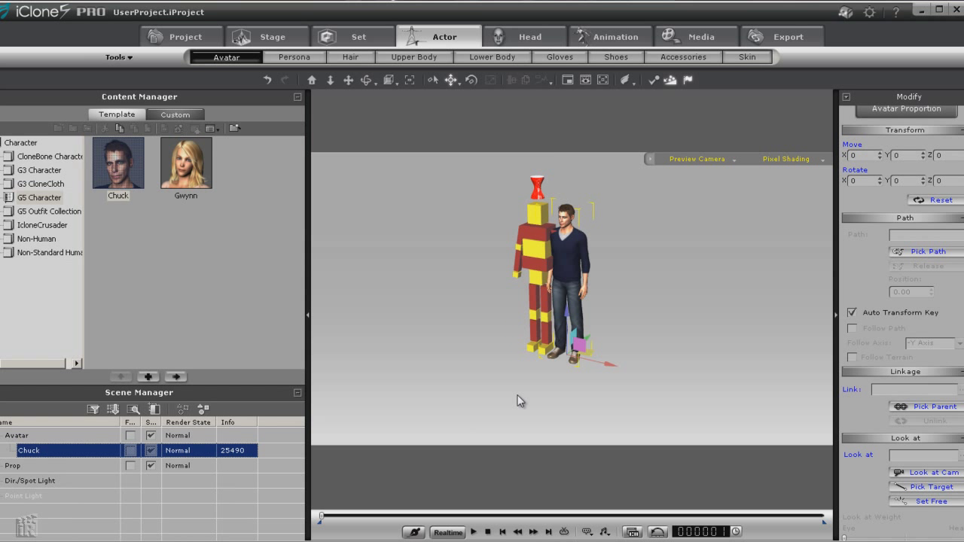
pyautogui.moveTo(609, 366); pyautogui.dragTo(580, 361)
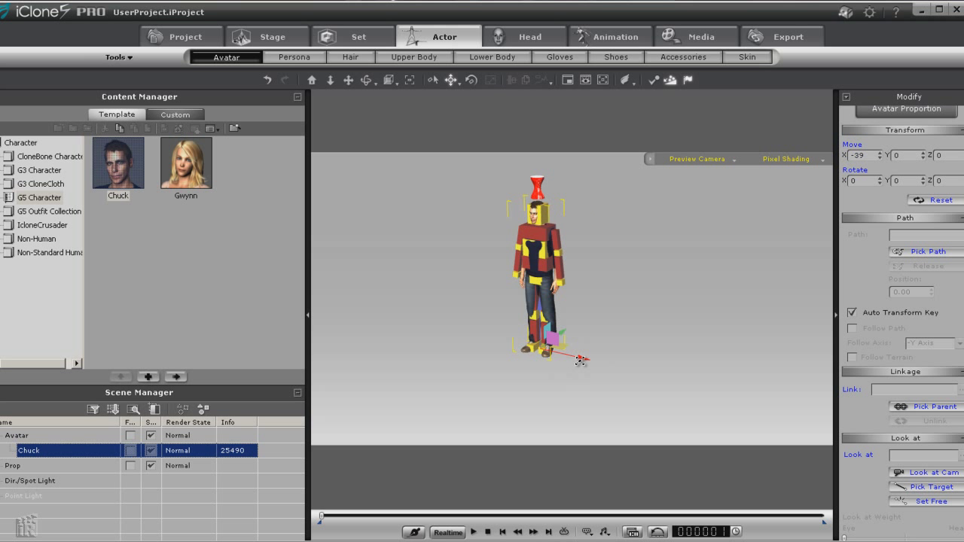
# - Open Edit Motion Layer for Chuck and set his right foot's reach target to the ragdoll's Foot - Right
pyautogui.rightClick(546, 278)
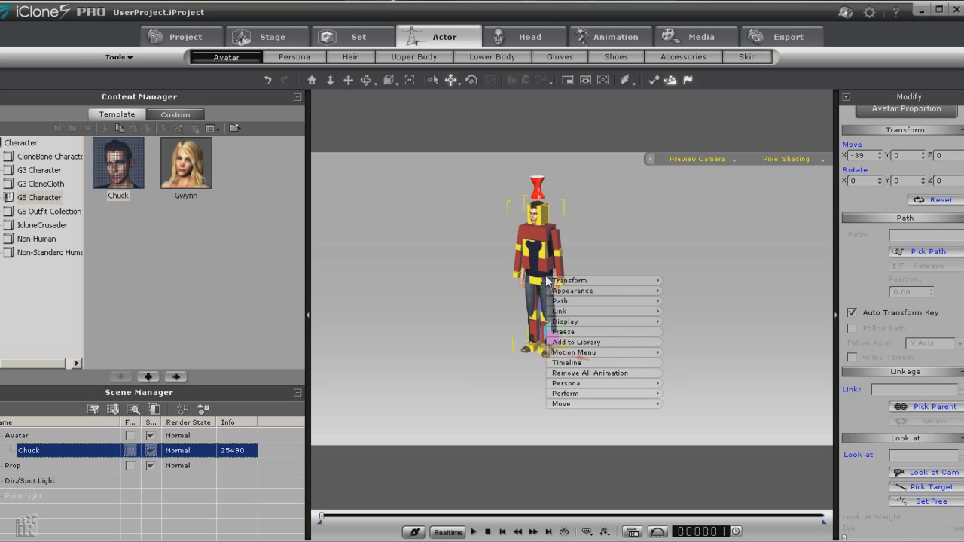
pyautogui.moveTo(637, 353)
pyautogui.click(700, 353)
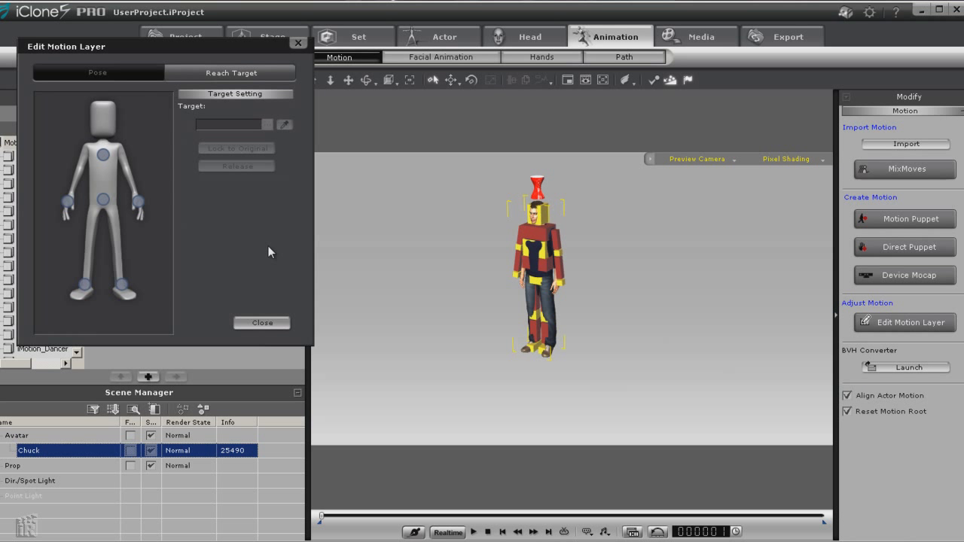
pyautogui.click(86, 282)
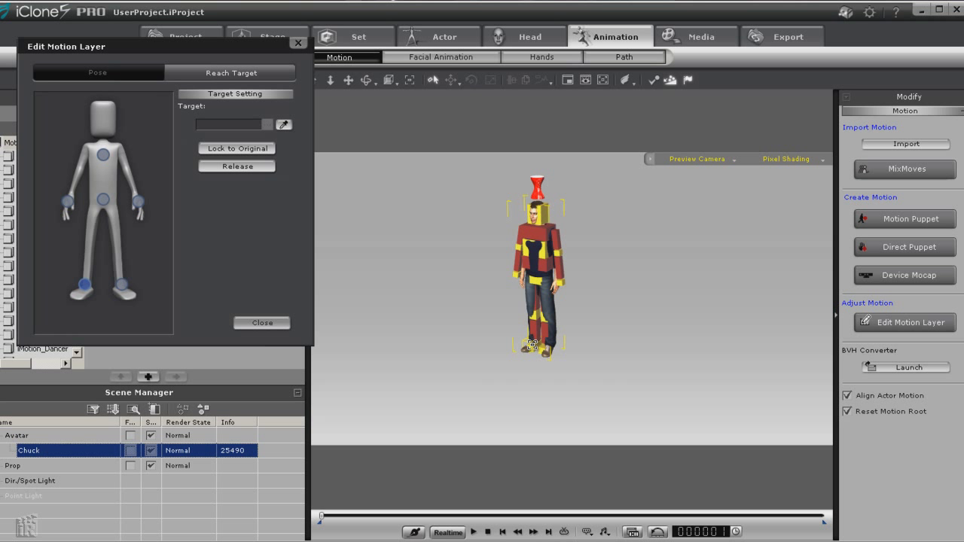
pyautogui.click(531, 346)
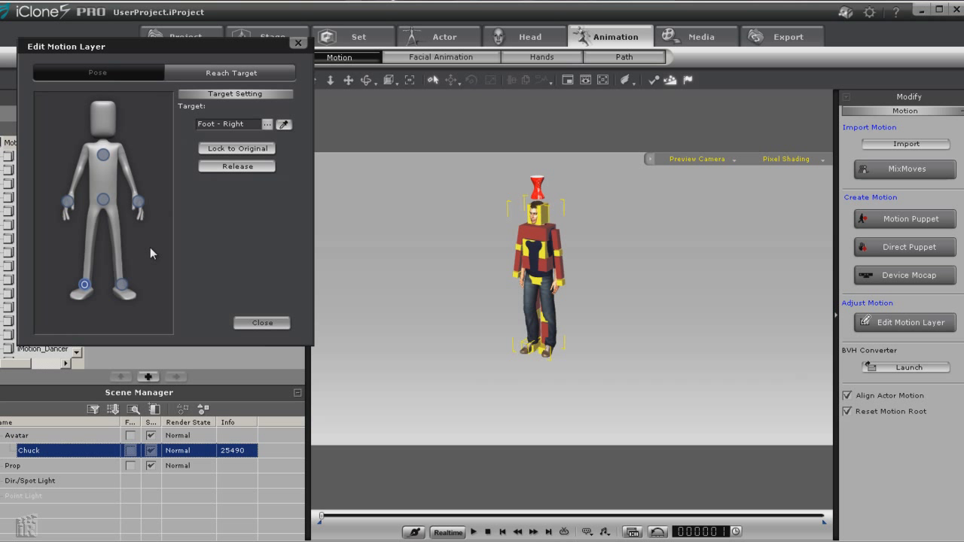
# - Set the reach target of Chuck's left foot to the ragdoll's Foot - Left
pyautogui.click(238, 165)
pyautogui.click(283, 124)
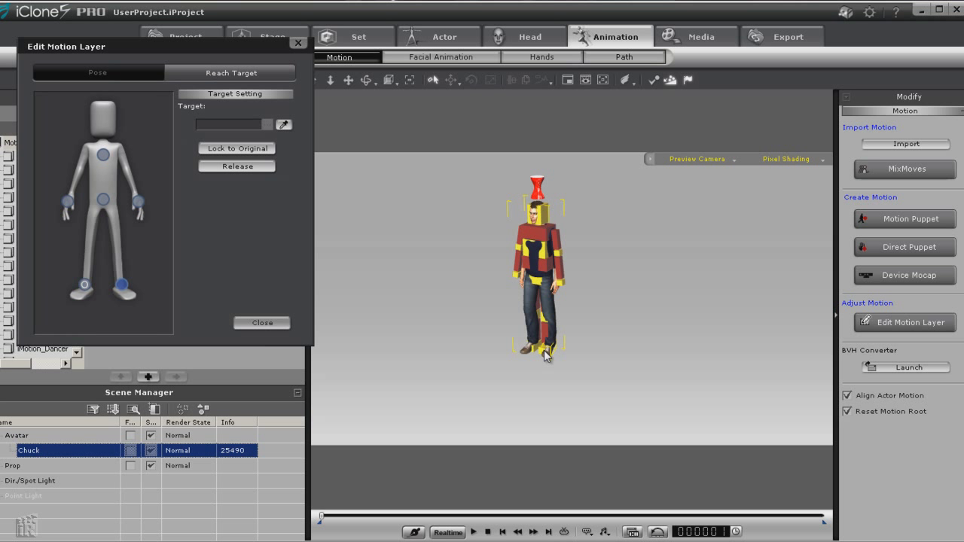
pyautogui.click(284, 124)
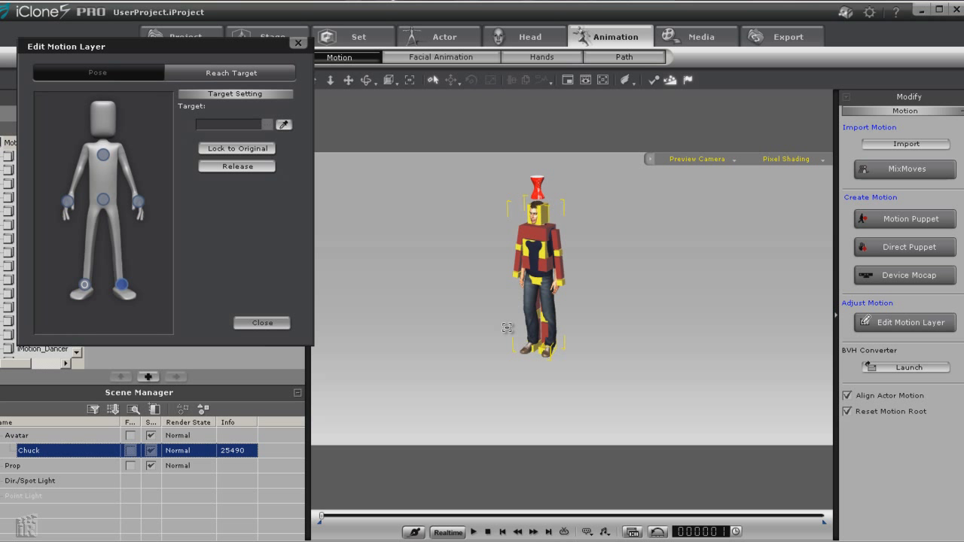
pyautogui.click(542, 349)
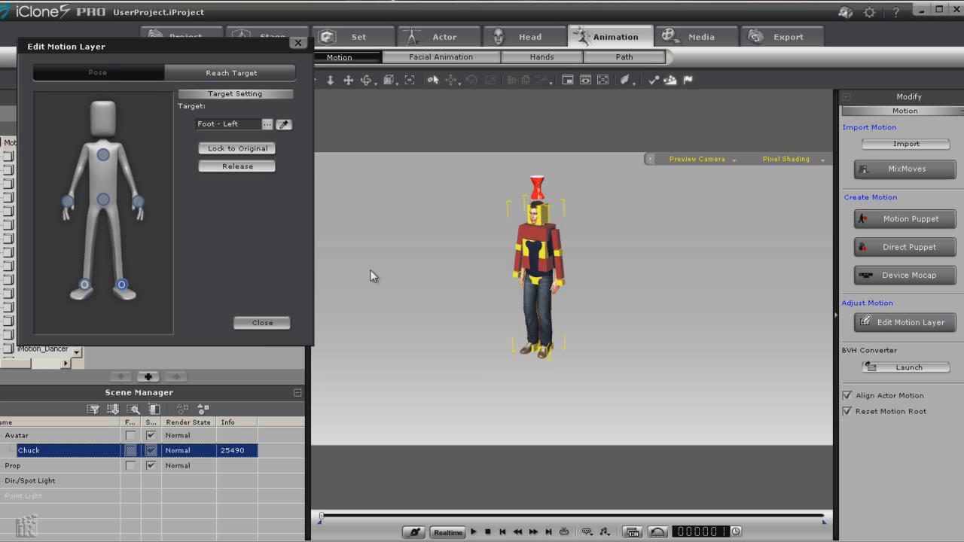
# - Set the reach targets of Chuck's hands to the ragdoll's Hand - Right and Hand - Left respectively
pyautogui.click(68, 202)
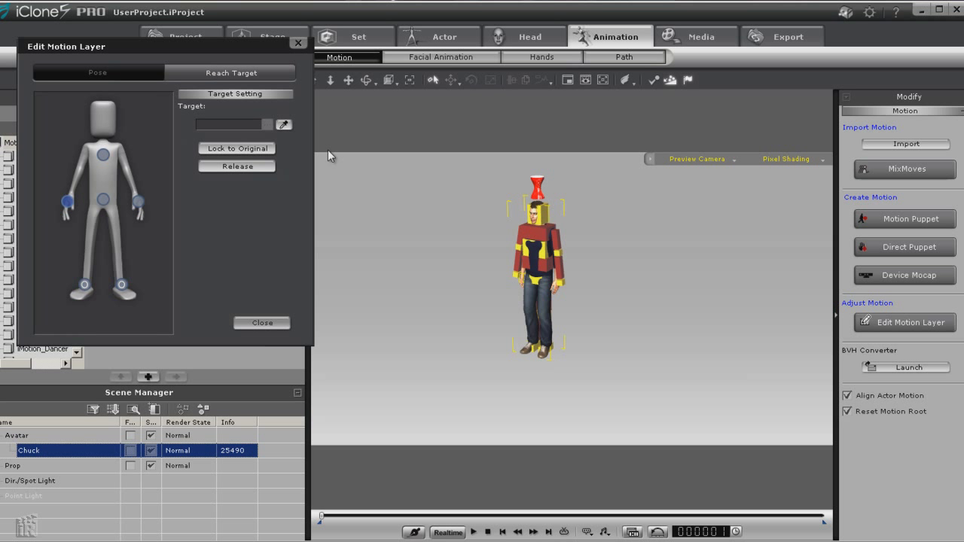
pyautogui.click(284, 124)
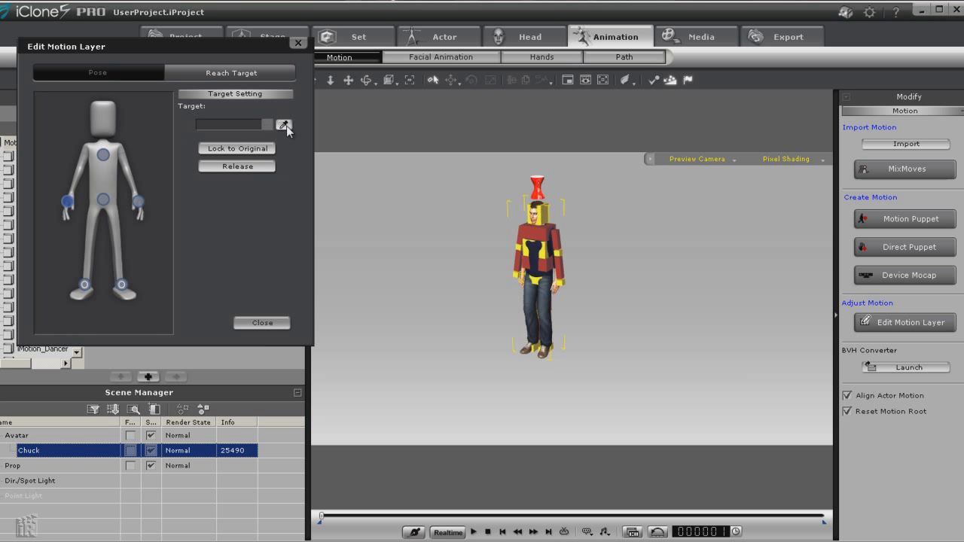
pyautogui.click(518, 277)
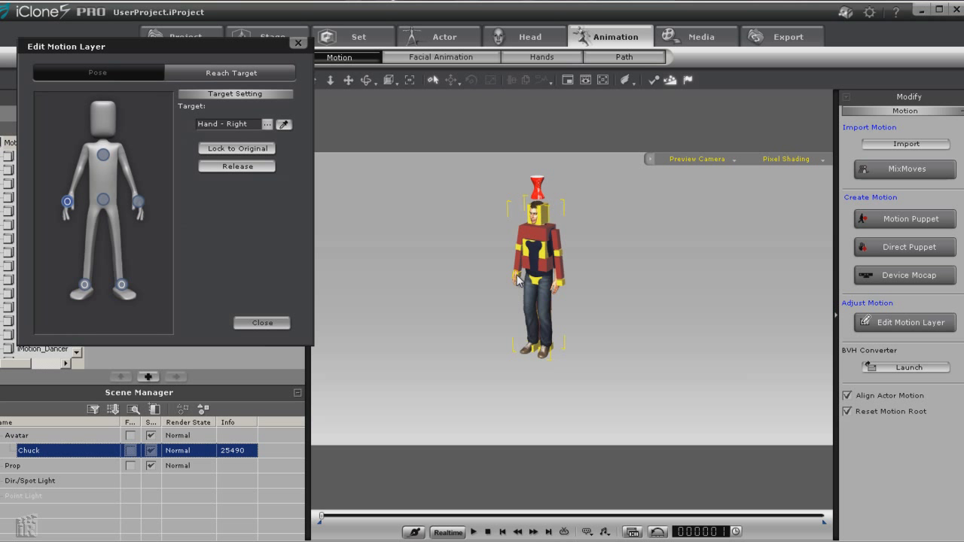
pyautogui.click(139, 203)
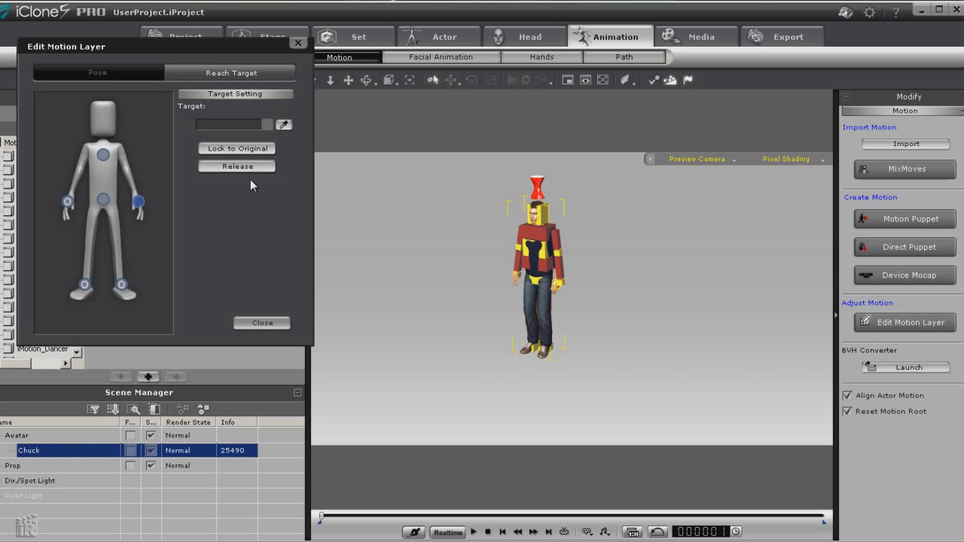
pyautogui.click(284, 124)
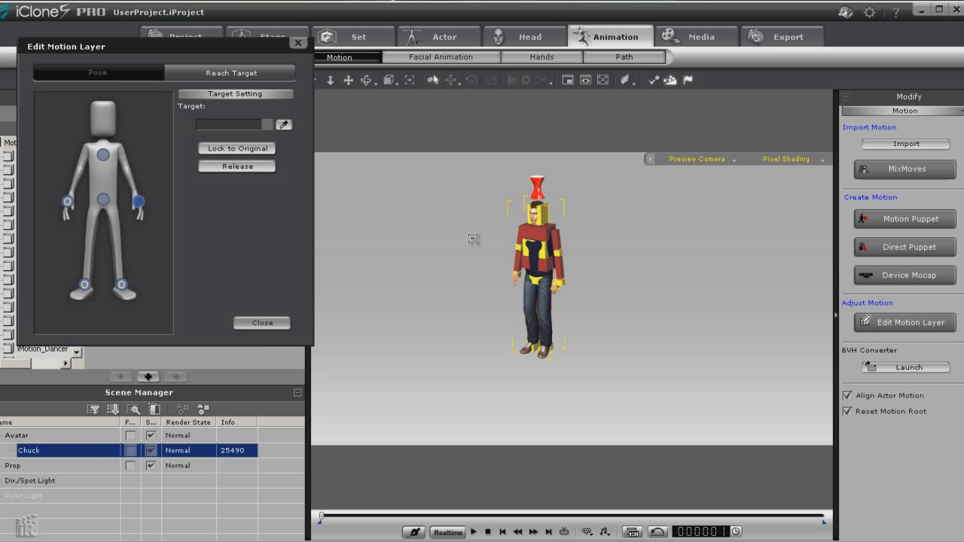
pyautogui.click(560, 284)
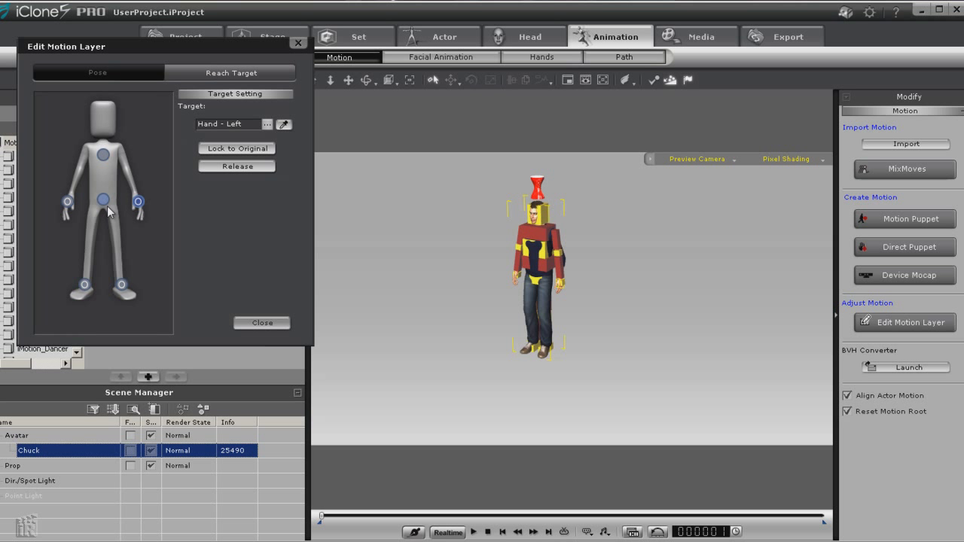
# - Set Chuck's hip reach target to Hip - Pelvis and his chest reach target to Shoulders, and finish motion layer editing
pyautogui.click(238, 165)
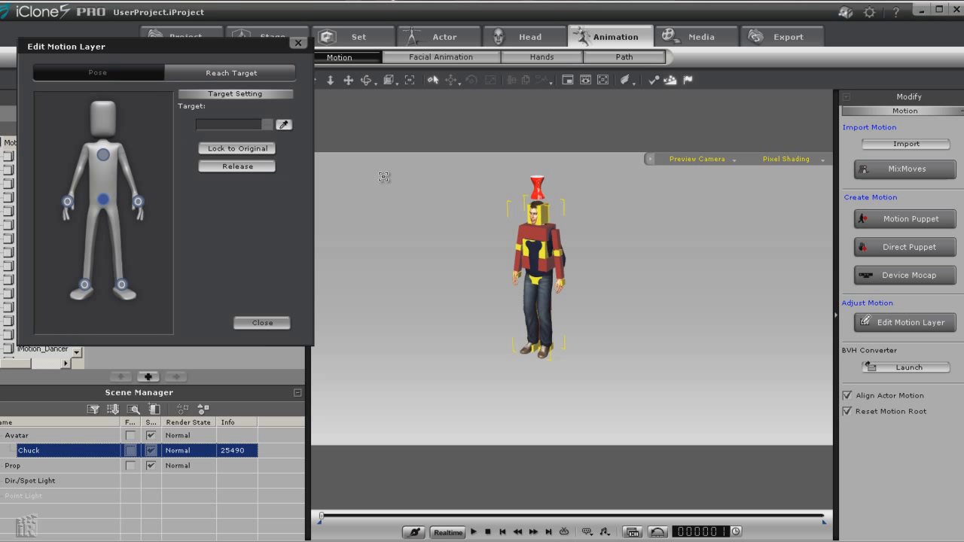
pyautogui.click(541, 283)
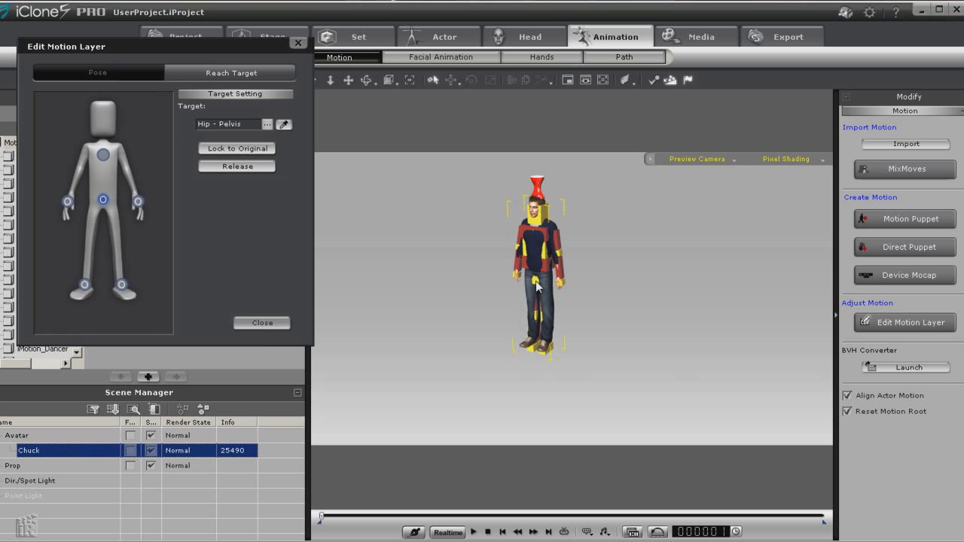
pyautogui.click(103, 155)
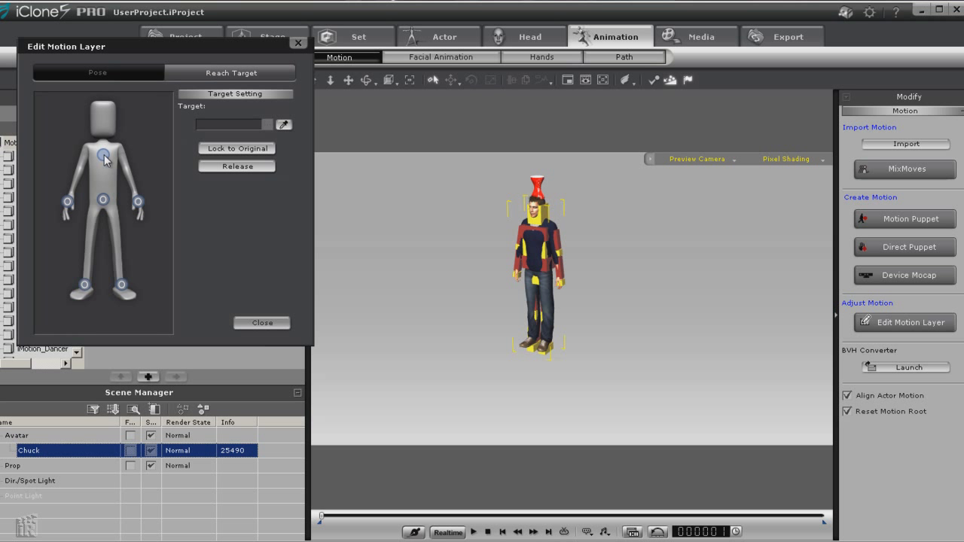
pyautogui.click(283, 127)
pyautogui.click(283, 125)
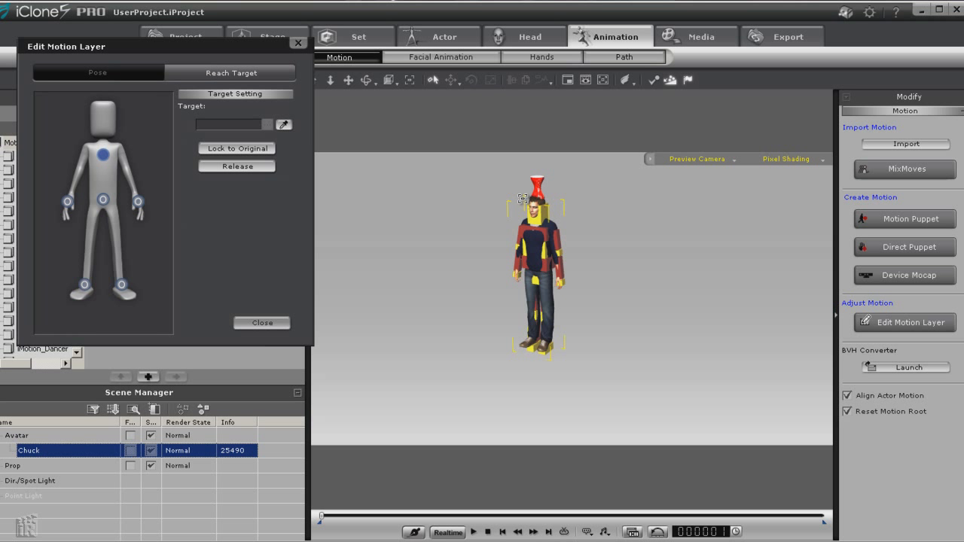
pyautogui.click(545, 233)
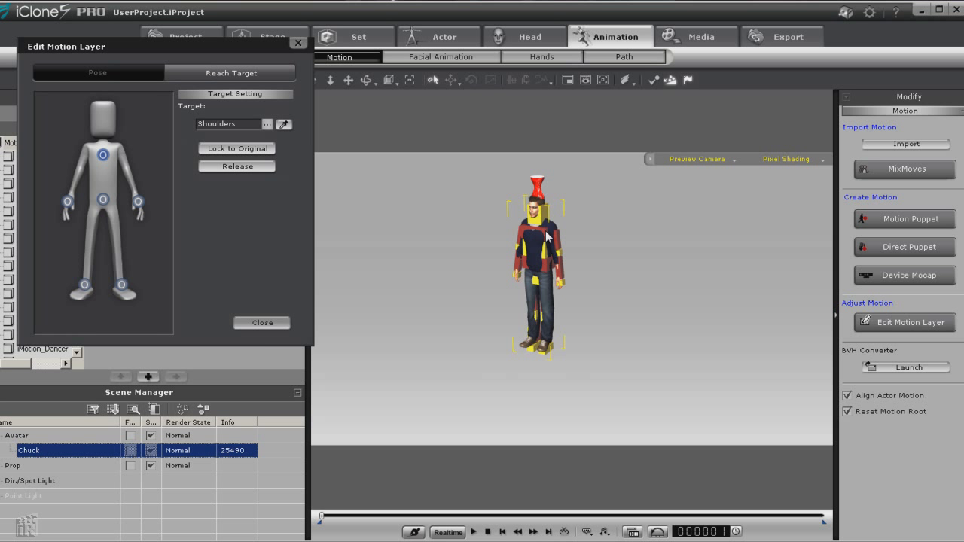
pyautogui.click(262, 322)
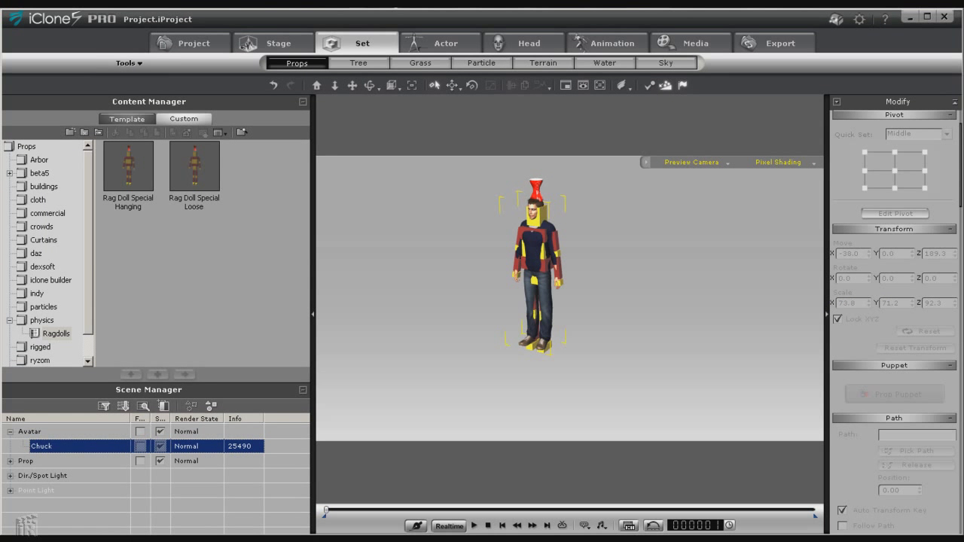
# - Play the physics simulation to check how Chuck follows the falling ragdoll, and return to the first frame
pyautogui.click(474, 525)
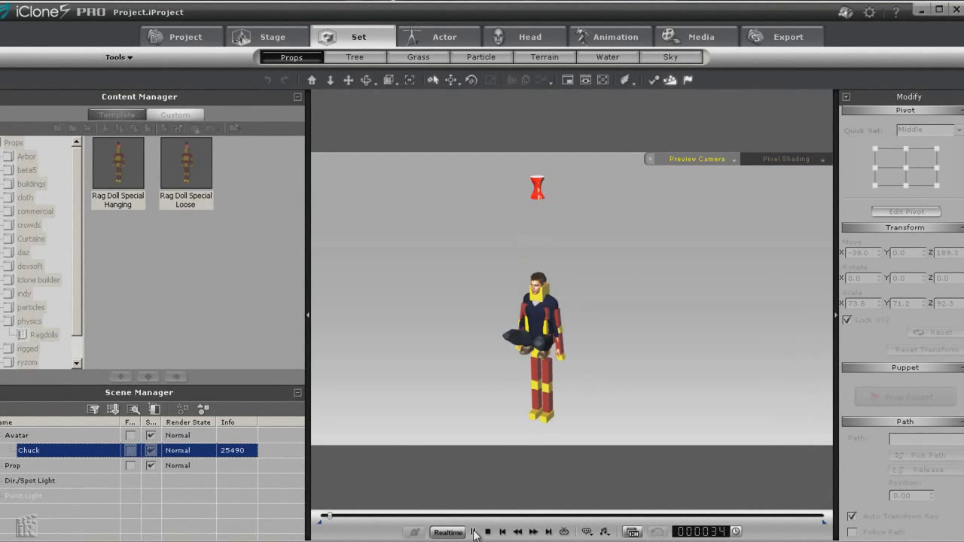
pyautogui.click(474, 531)
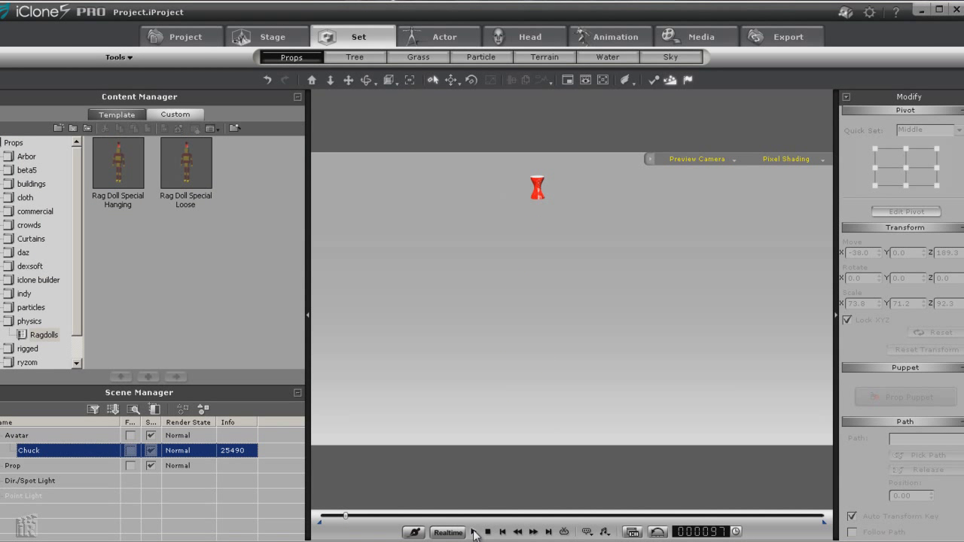
pyautogui.click(502, 532)
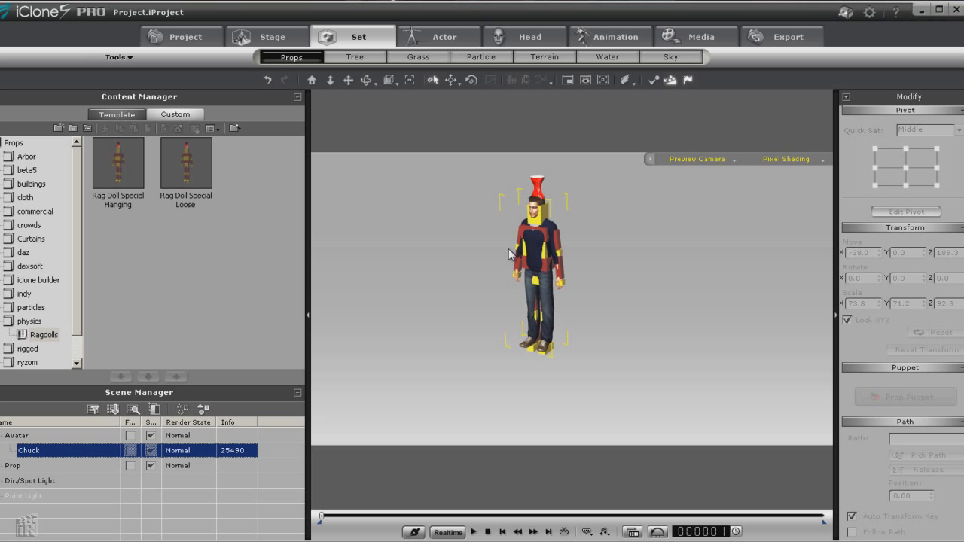
# - Add the Ball_001 prop from the 3D Blocks templates to the scene and scale it to 25
pyautogui.click(109, 118)
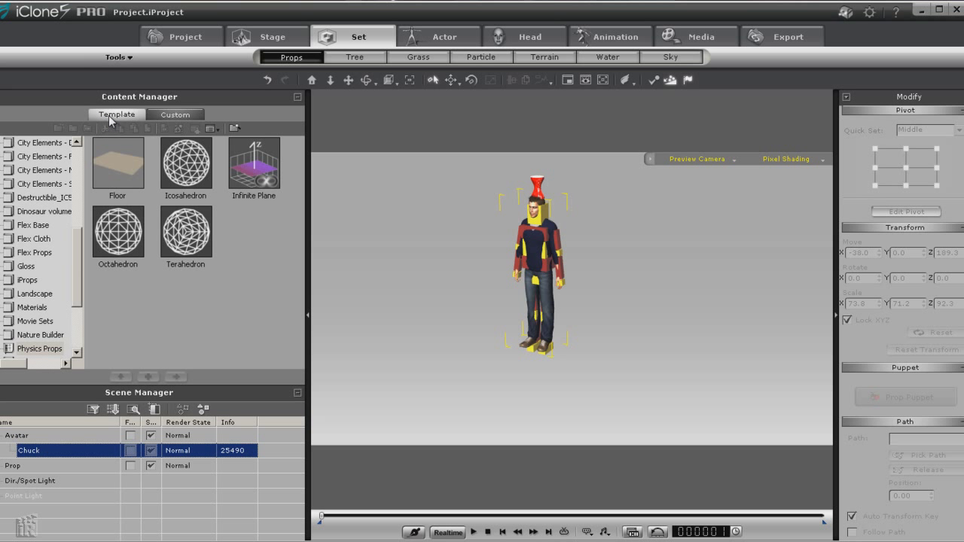
pyautogui.scroll(10, 45, 248)
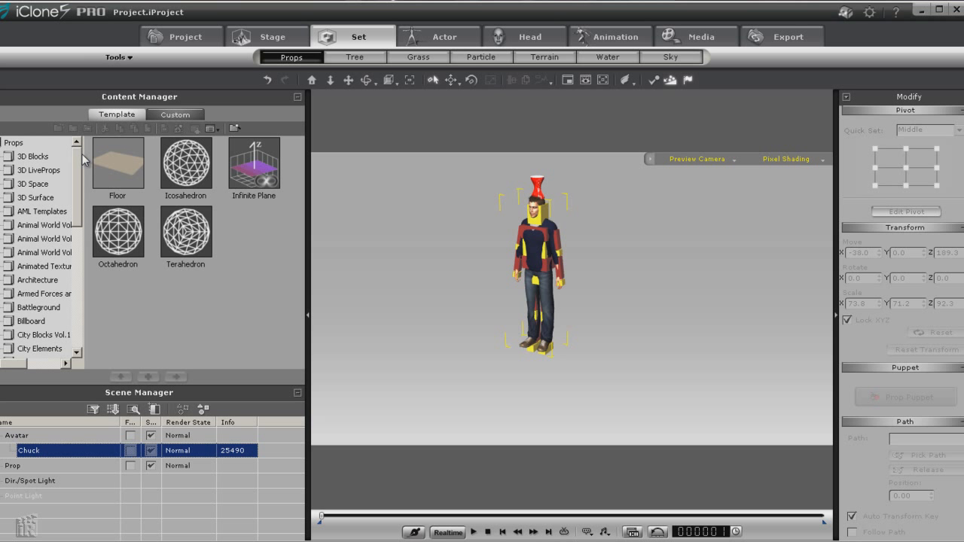
pyautogui.click(32, 156)
pyautogui.moveTo(122, 175); pyautogui.dragTo(611, 374)
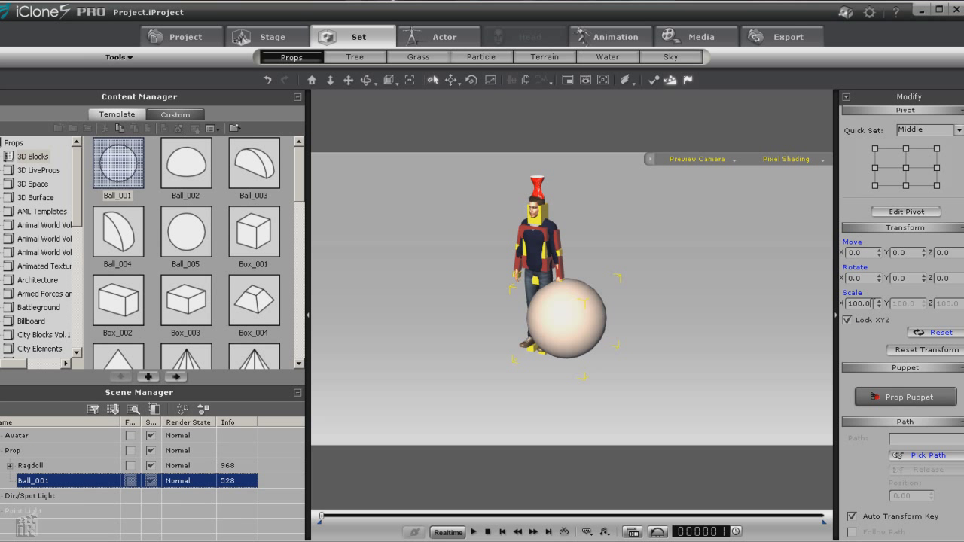
pyautogui.doubleClick(852, 304)
pyautogui.write('25')
pyautogui.press('Return')
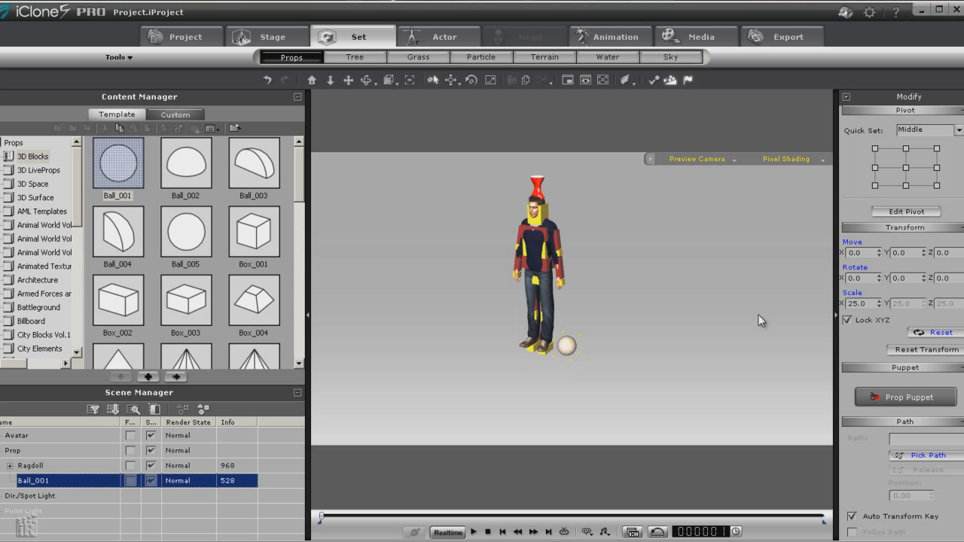
# - Move the ball to chest height a short distance in front of Chuck, at about X -38.5, Y -138.0, Z 126.7
pyautogui.click(451, 80)
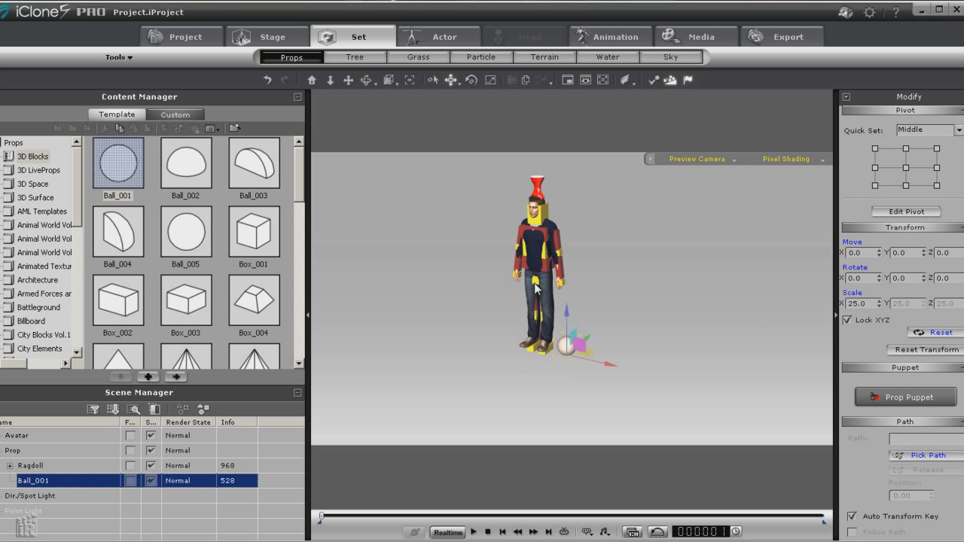
pyautogui.moveTo(612, 362); pyautogui.dragTo(609, 364)
pyautogui.moveTo(584, 363); pyautogui.dragTo(534, 212)
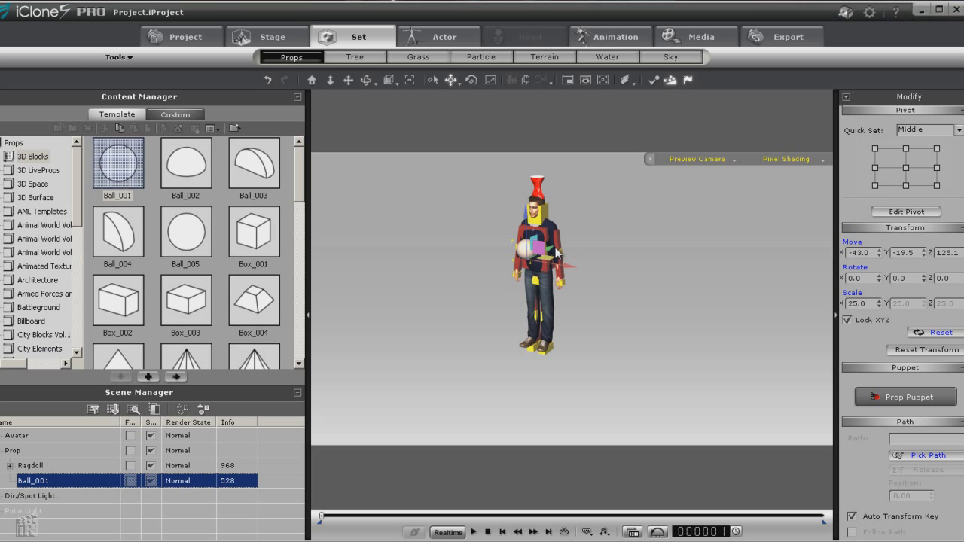
pyautogui.moveTo(553, 247)
pyautogui.mouseDown()
pyautogui.moveTo(570, 265)
pyautogui.moveTo(554, 249)
pyautogui.mouseUp()
pyautogui.moveTo(531, 215); pyautogui.dragTo(531, 211)
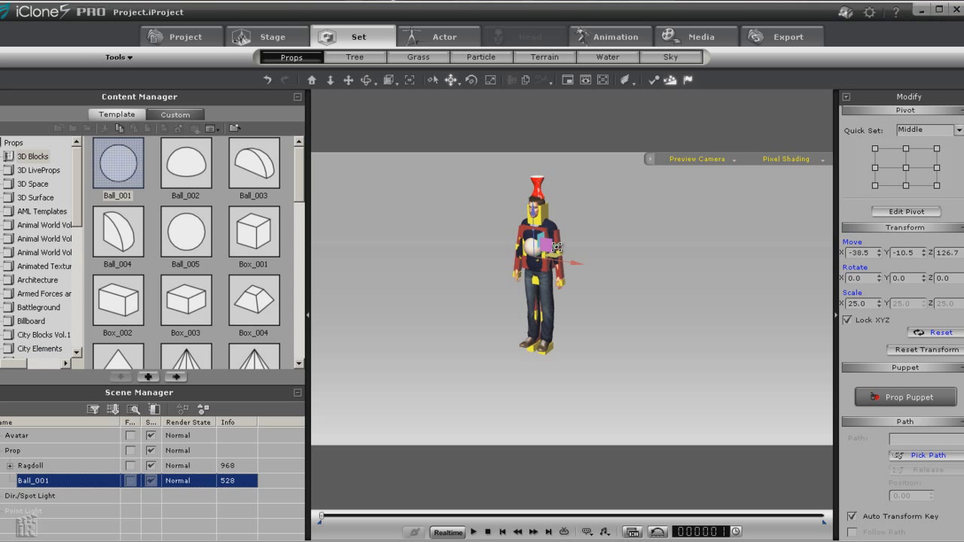
pyautogui.moveTo(556, 247); pyautogui.dragTo(504, 282)
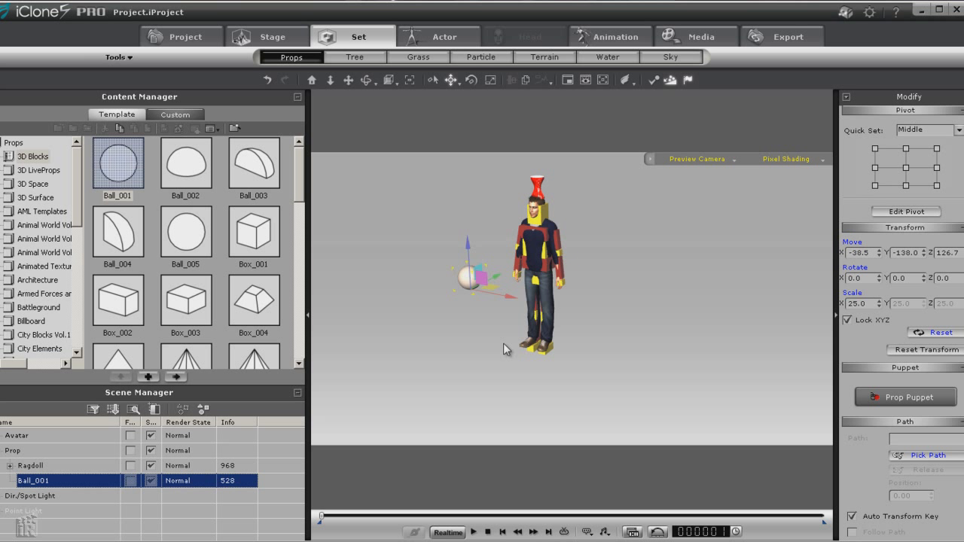
# - Key the ball at frame 13 past Chuck's body at about Y 73.9, and return to the first frame
pyautogui.moveTo(322, 517); pyautogui.dragTo(323, 517)
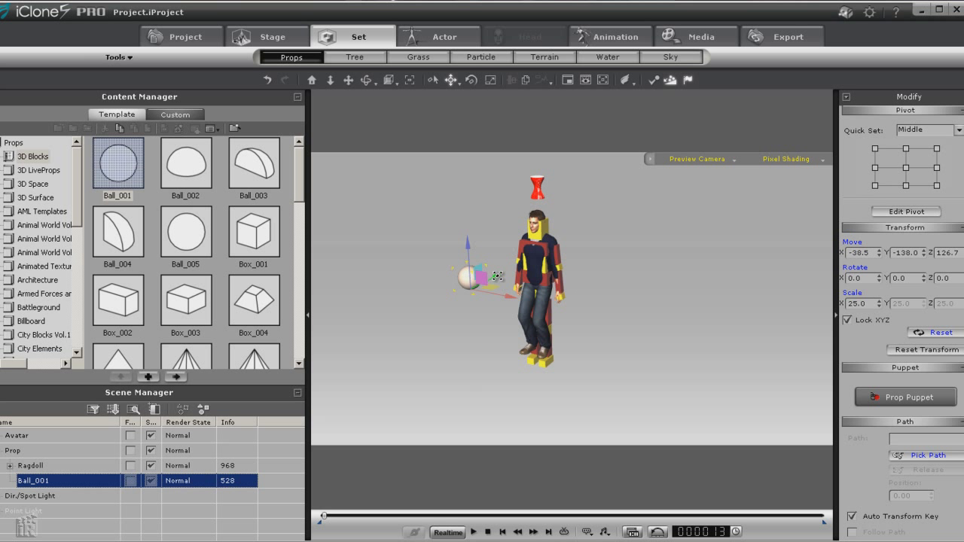
pyautogui.moveTo(488, 275); pyautogui.dragTo(582, 226)
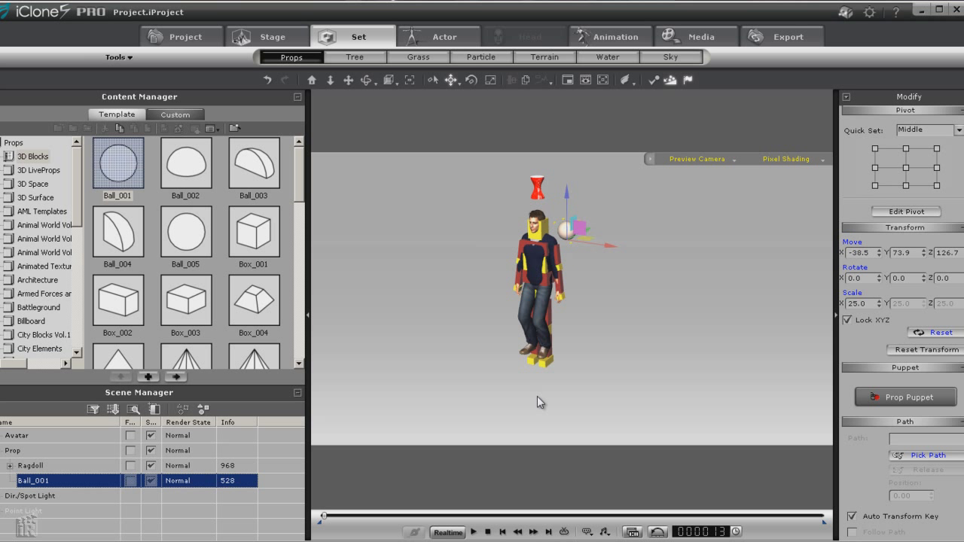
pyautogui.click(503, 533)
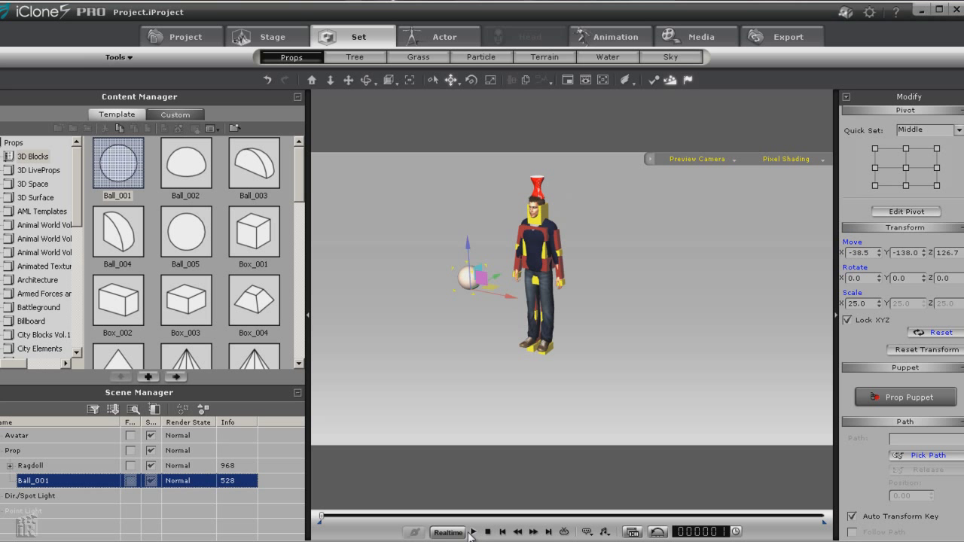
# - Play the animation twice to check the ball's motion against the ragdoll, stopping it each time
pyautogui.click(475, 532)
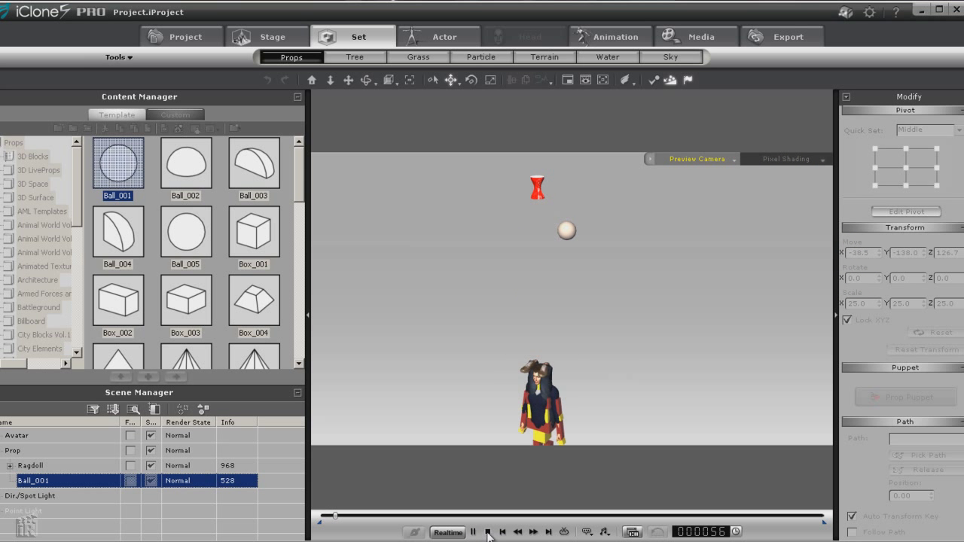
pyautogui.click(487, 531)
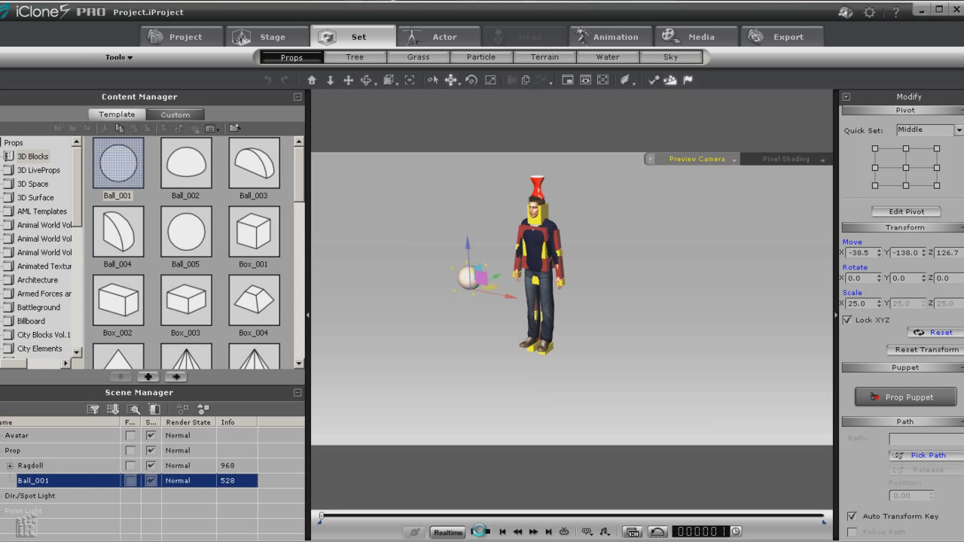
pyautogui.click(473, 531)
pyautogui.click(487, 532)
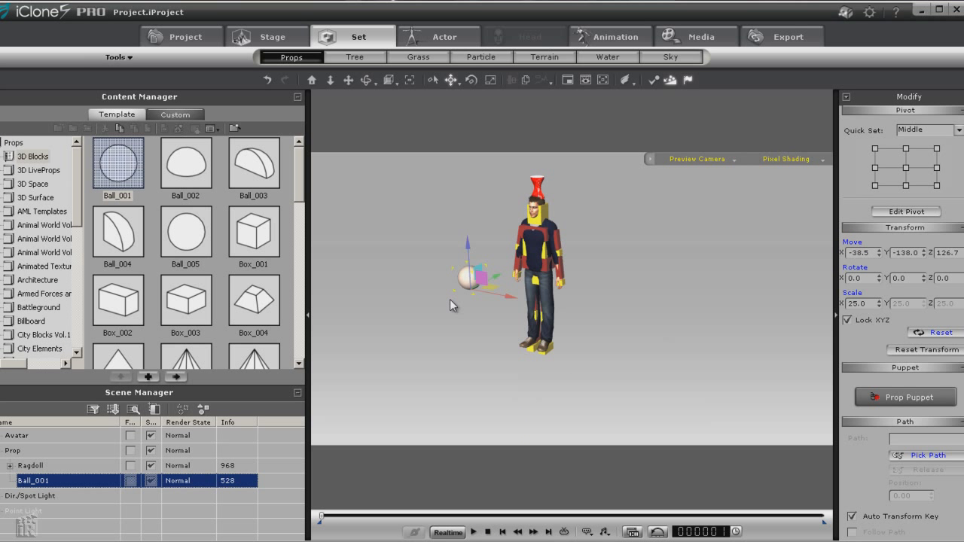
# - Activate physics on the ball as a Kinematic rigid body with the Sphere bound type
pyautogui.click(651, 79)
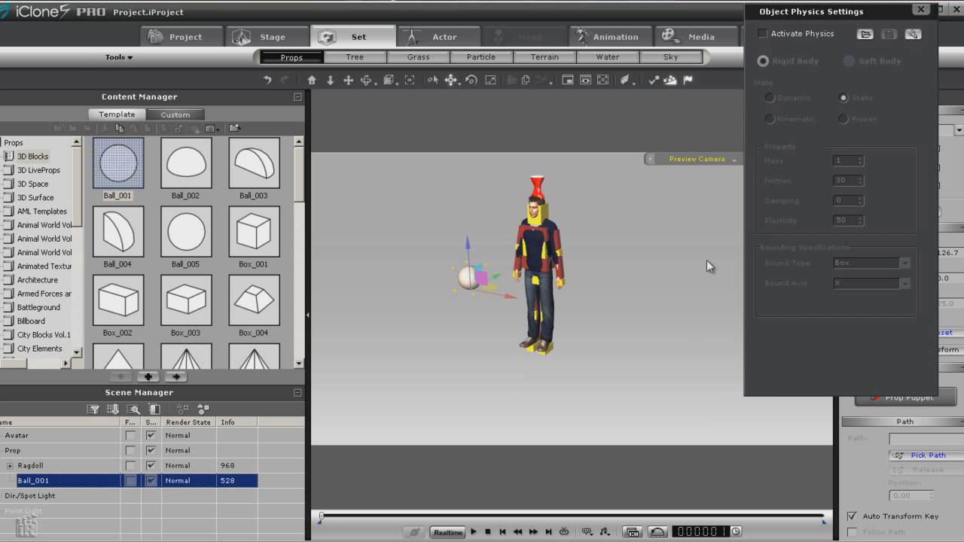
pyautogui.click(764, 34)
pyautogui.click(768, 119)
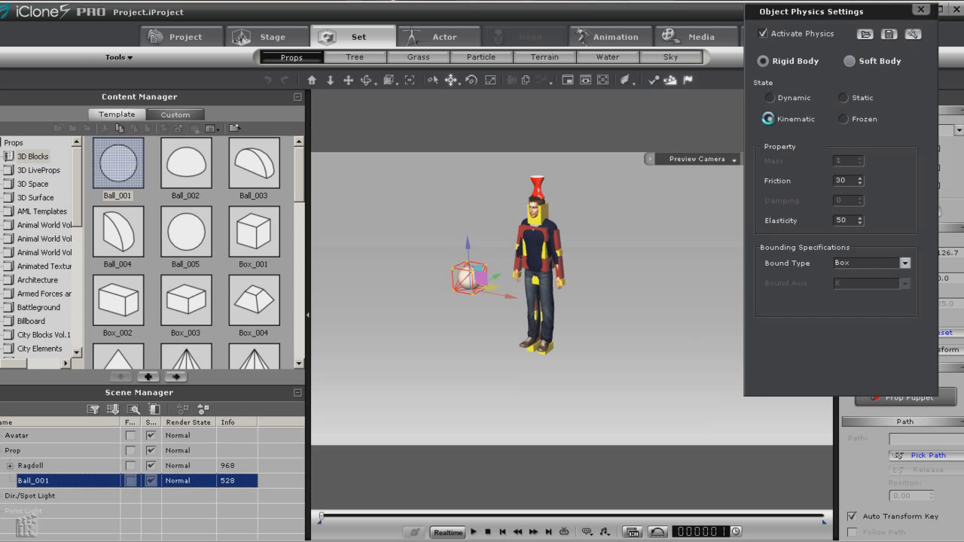
pyautogui.click(906, 264)
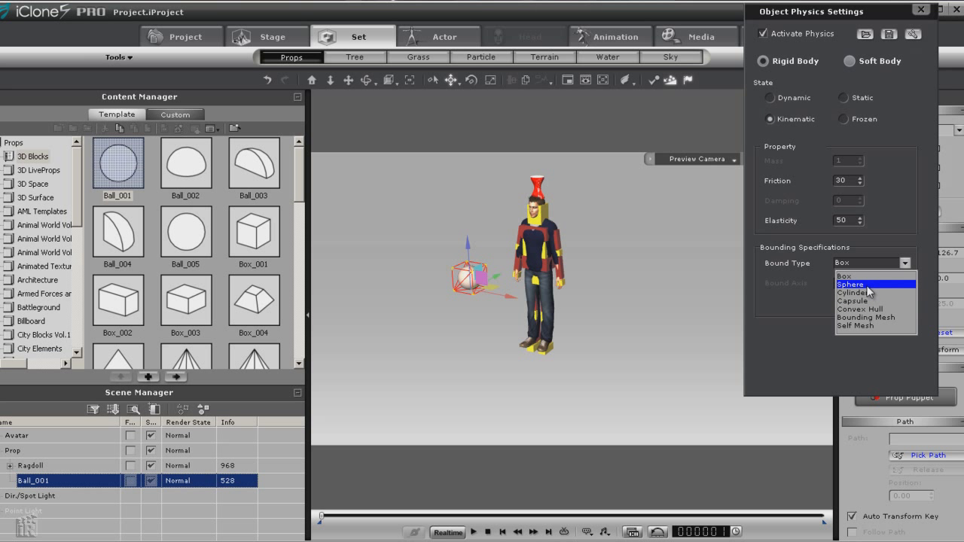
pyautogui.click(854, 285)
pyautogui.click(920, 10)
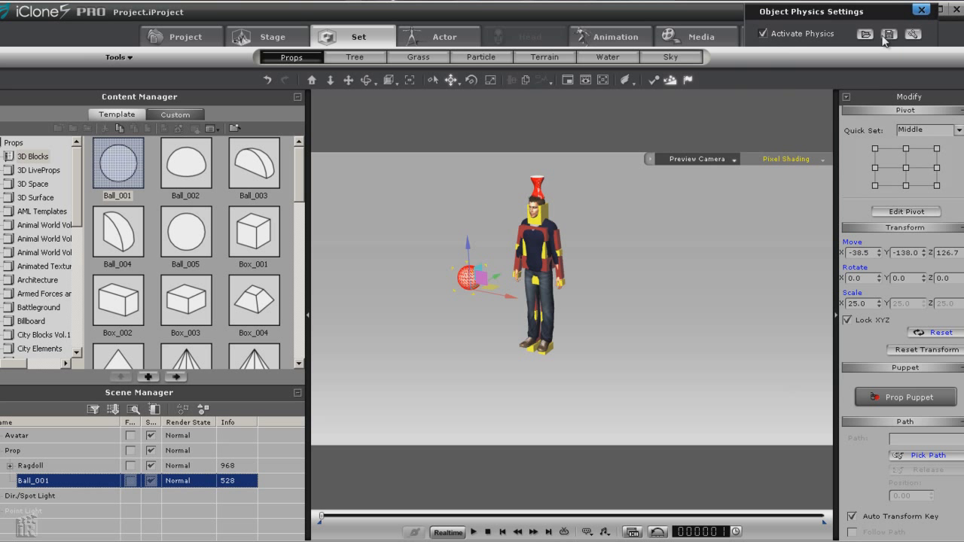
# - Switch playback to By Frame mode and test the ball's collision with the ragdoll twice
pyautogui.click(448, 532)
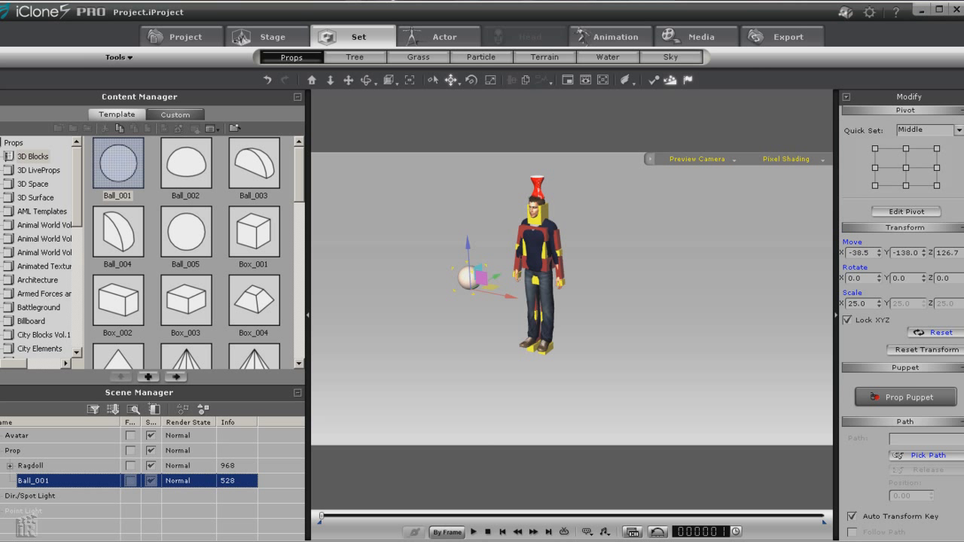
pyautogui.click(473, 532)
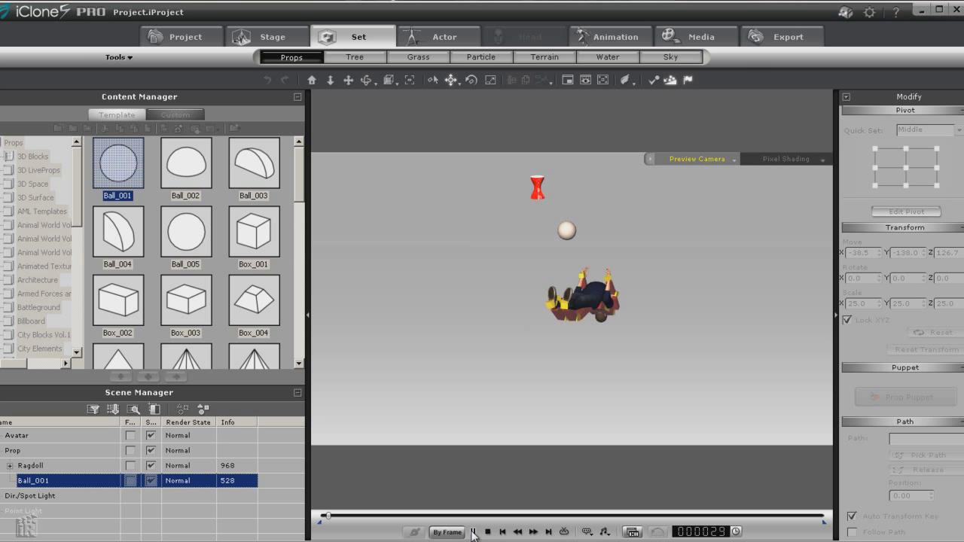
pyautogui.click(488, 532)
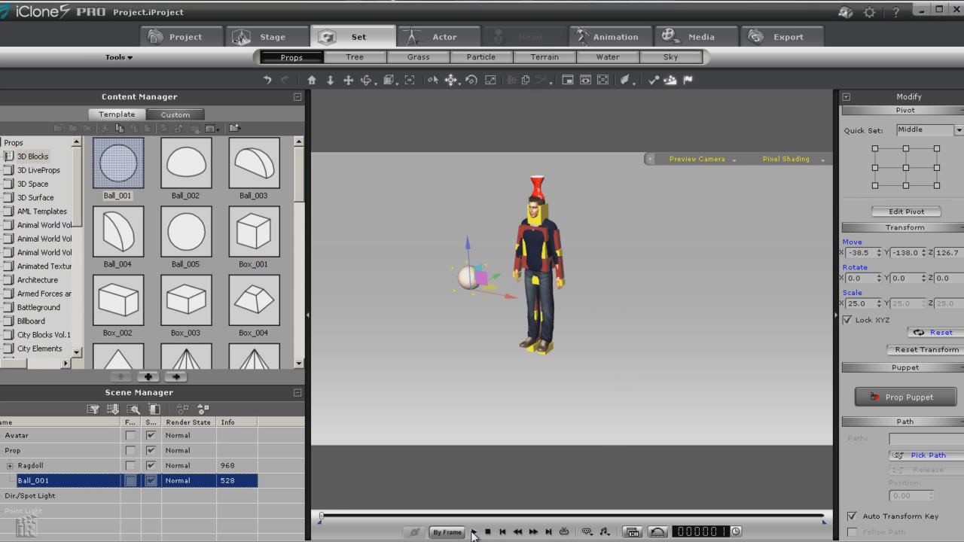
pyautogui.click(473, 532)
pyautogui.click(488, 532)
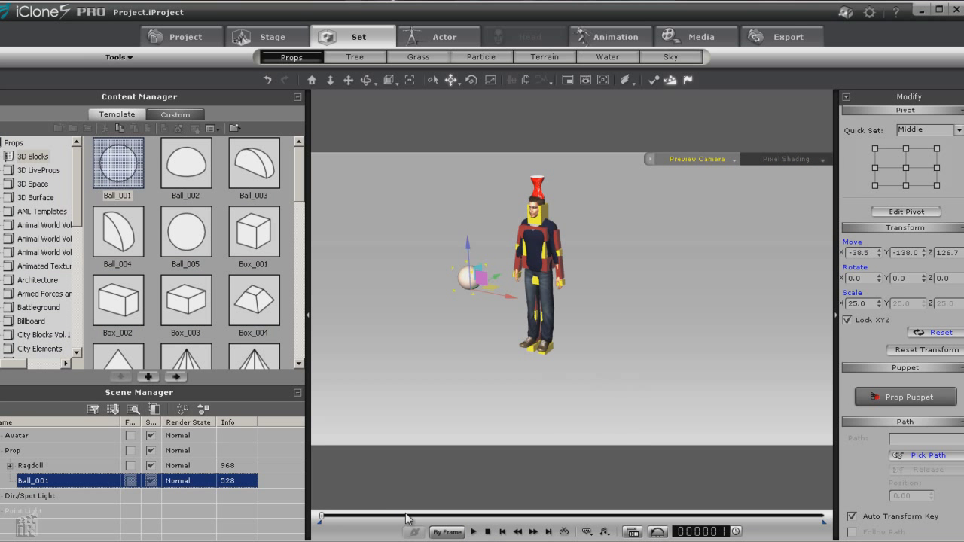
# - Add the Infinite Plane from the Physics Props templates to the scene as a floor
pyautogui.moveTo(77, 198); pyautogui.dragTo(96, 331)
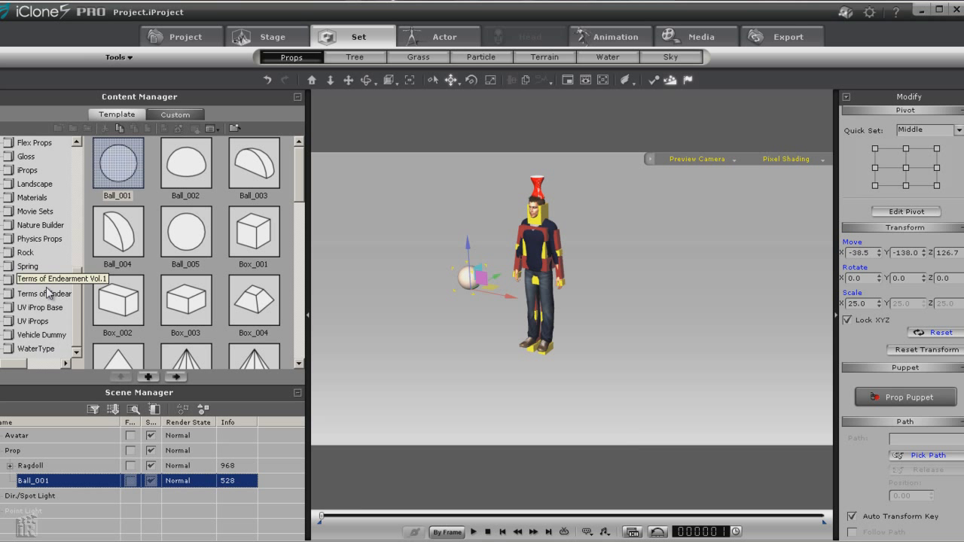
pyautogui.moveTo(78, 306); pyautogui.dragTo(80, 295)
pyautogui.click(23, 267)
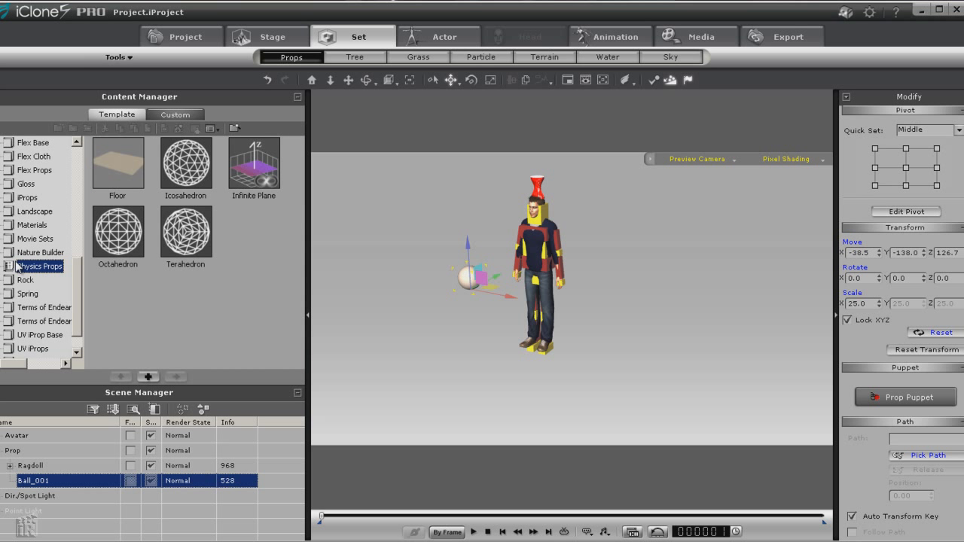
pyautogui.moveTo(263, 178); pyautogui.dragTo(535, 445)
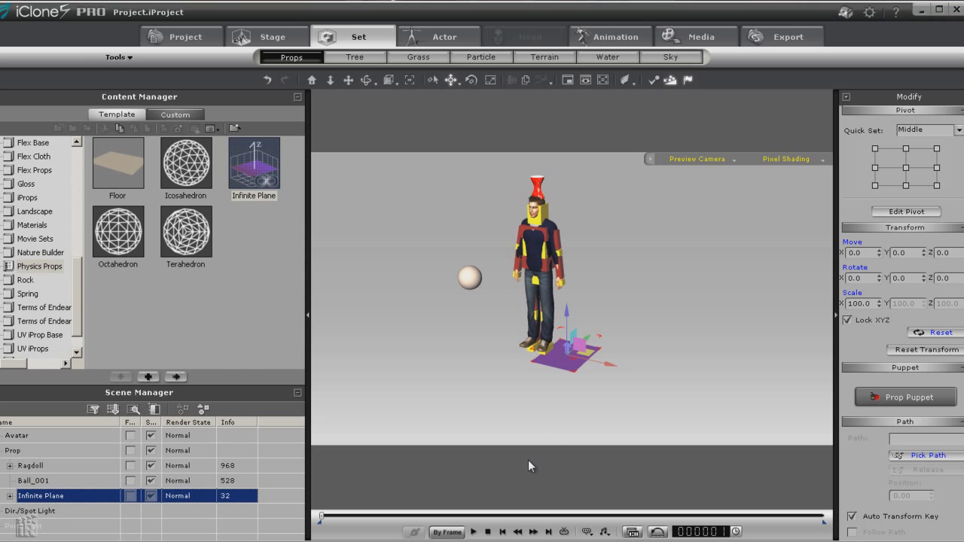
# - Play the simulation twice to check how the struck ragdoll and Chuck land on the plane, and return to the start
pyautogui.click(474, 532)
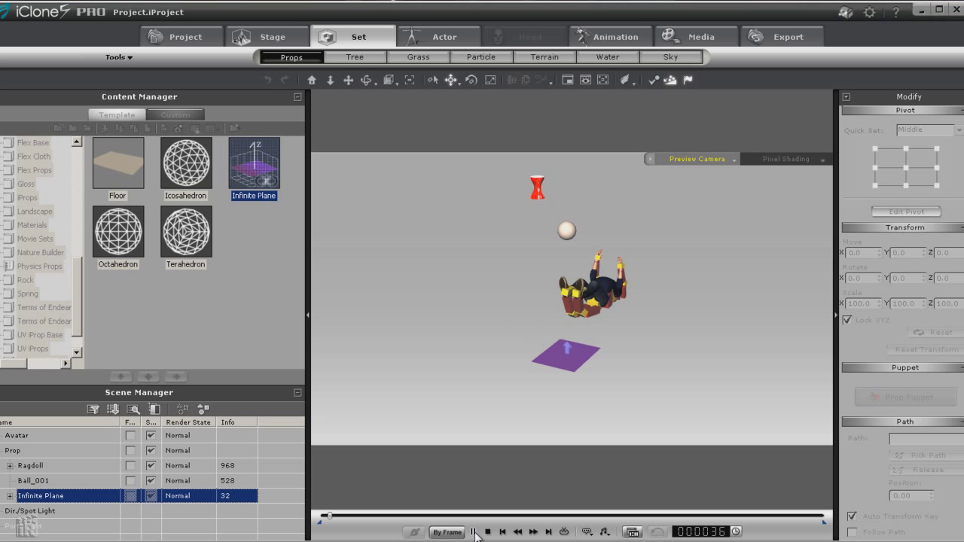
pyautogui.click(477, 531)
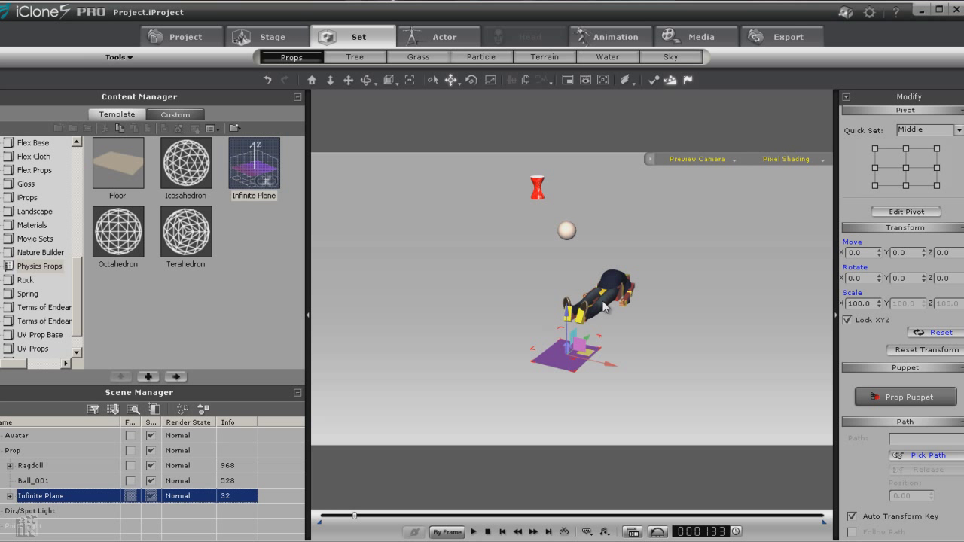
pyautogui.click(502, 532)
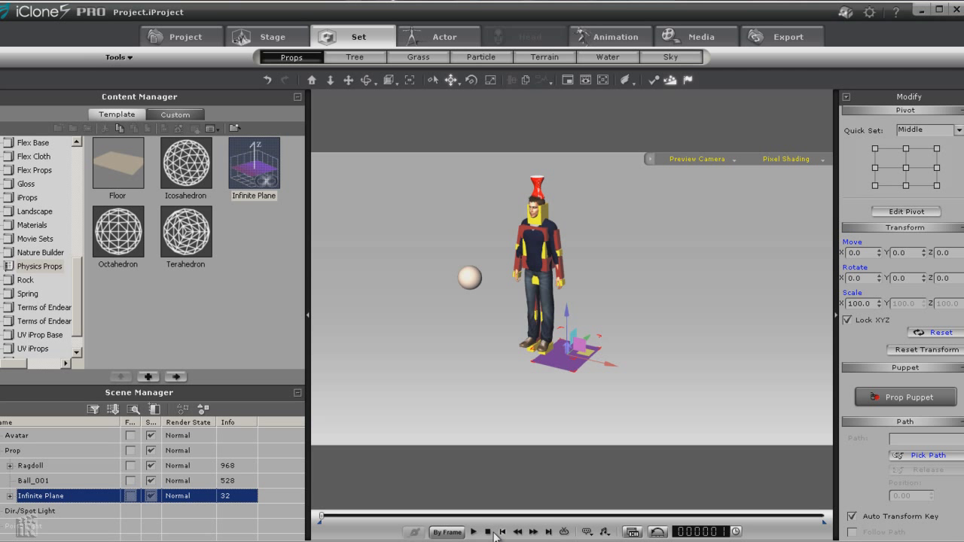
pyautogui.click(446, 532)
pyautogui.click(473, 532)
pyautogui.click(474, 532)
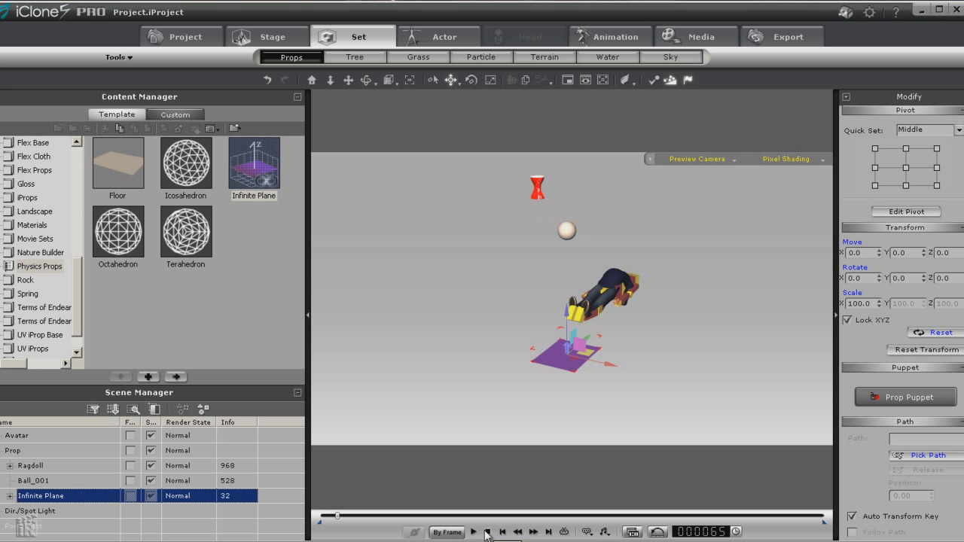
pyautogui.click(488, 531)
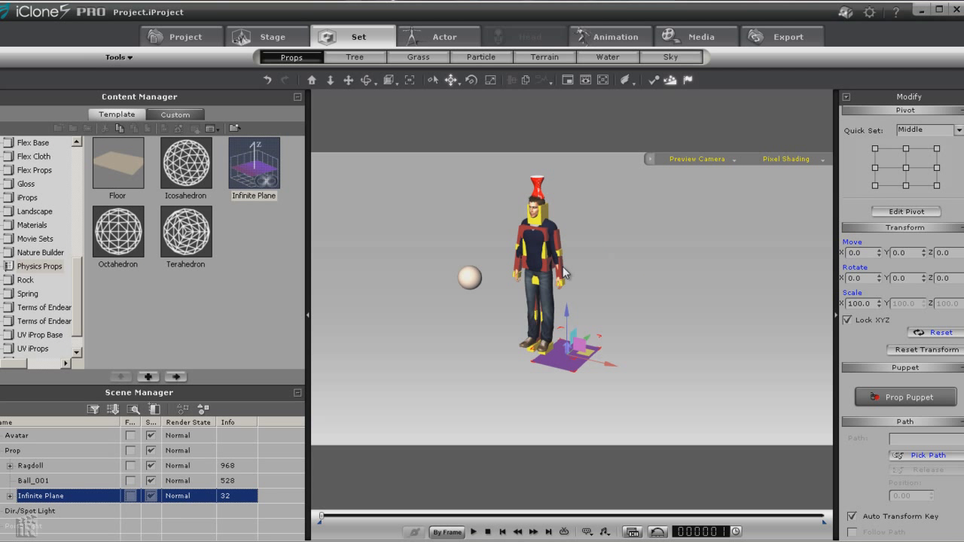
# - Link Chuck to the ragdoll's Box_001 part as his parent
pyautogui.doubleClick(23, 436)
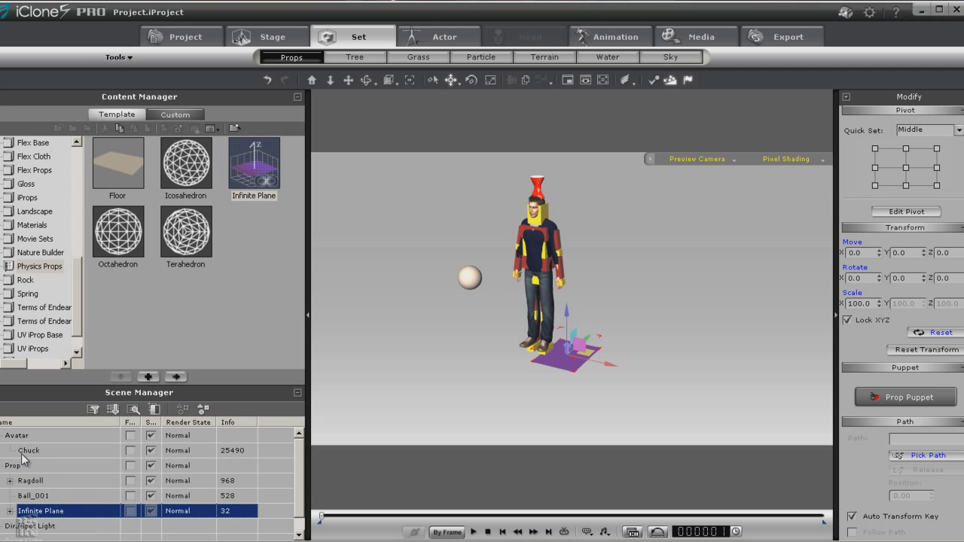
pyautogui.click(28, 450)
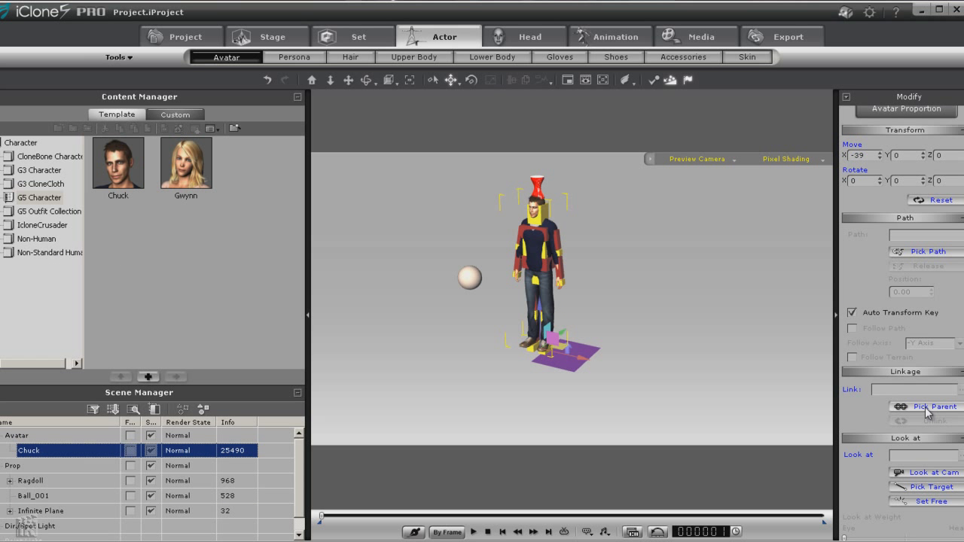
pyautogui.click(926, 408)
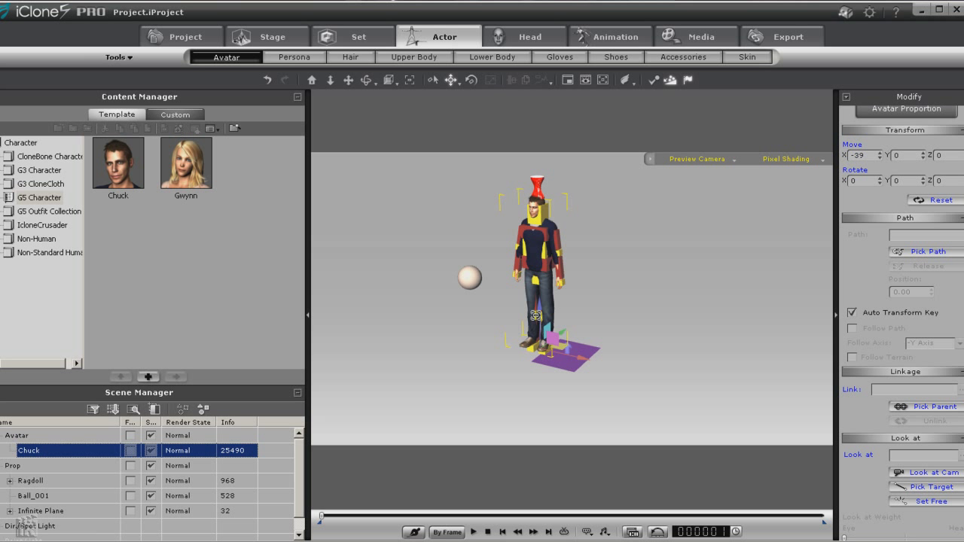
pyautogui.click(536, 315)
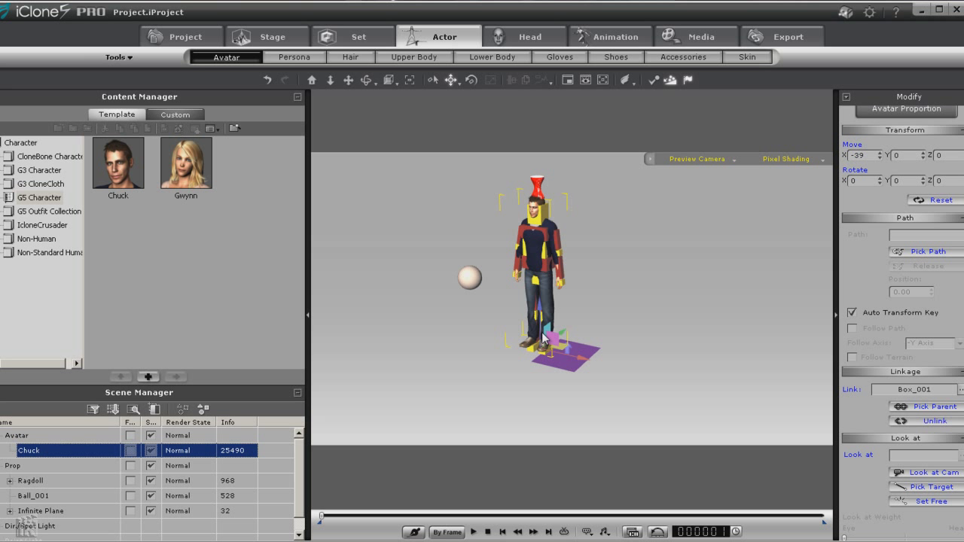
# - Play the simulation with the ragdoll and plane shown and again with them hidden to check Chuck's fall, and return to the start
pyautogui.click(474, 532)
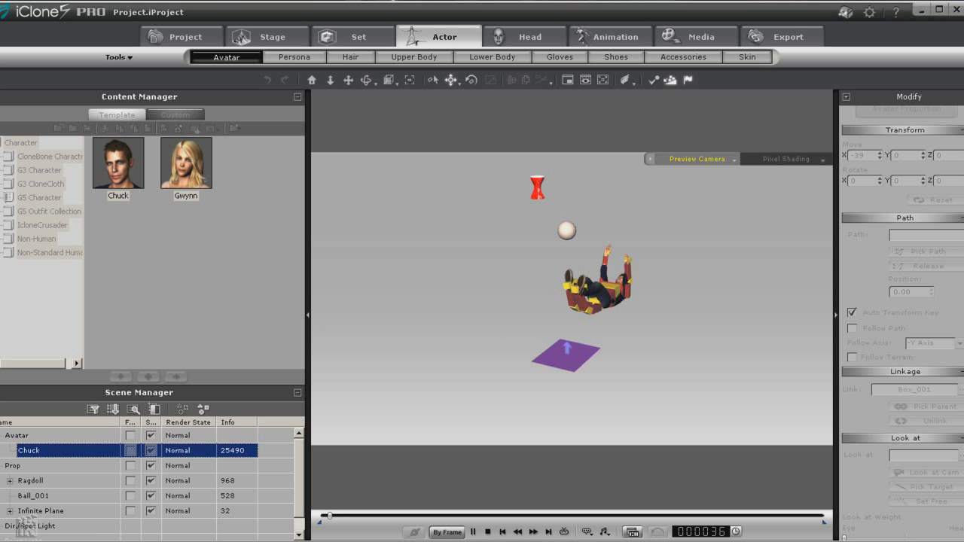
pyautogui.click(488, 531)
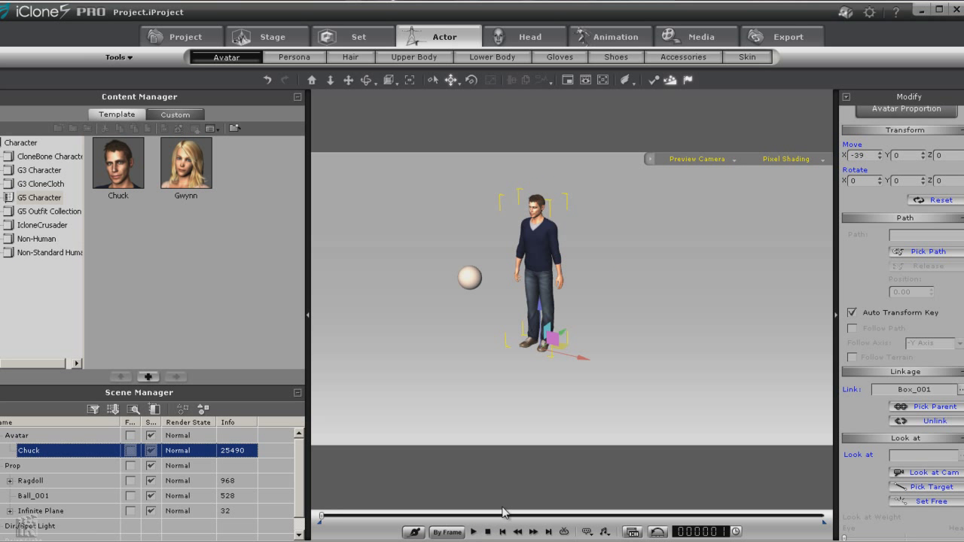
pyautogui.click(475, 532)
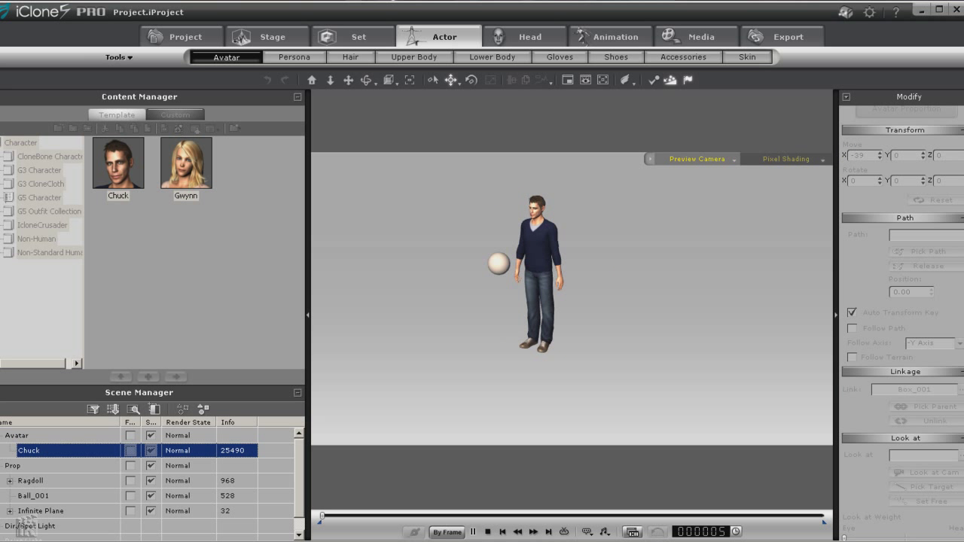
pyautogui.click(472, 533)
pyautogui.click(472, 533)
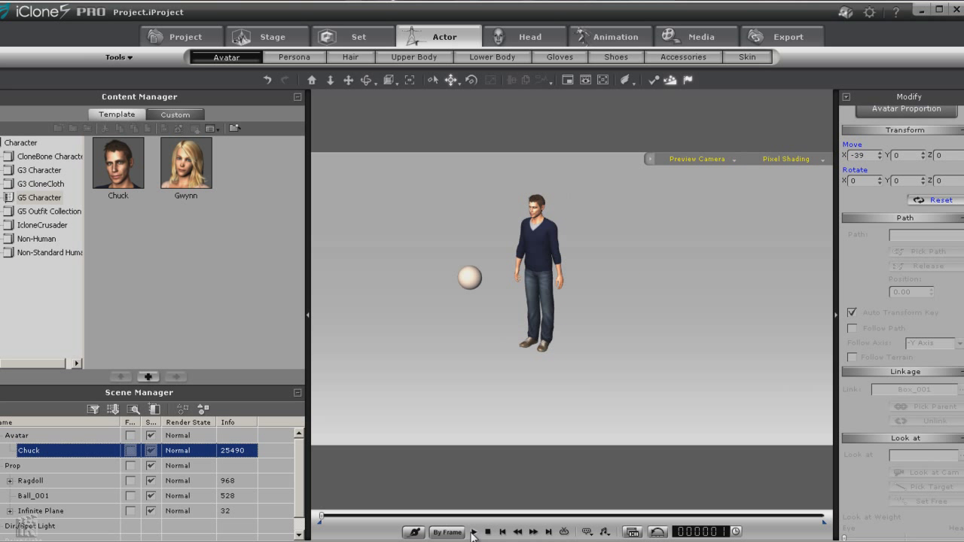
pyautogui.click(487, 532)
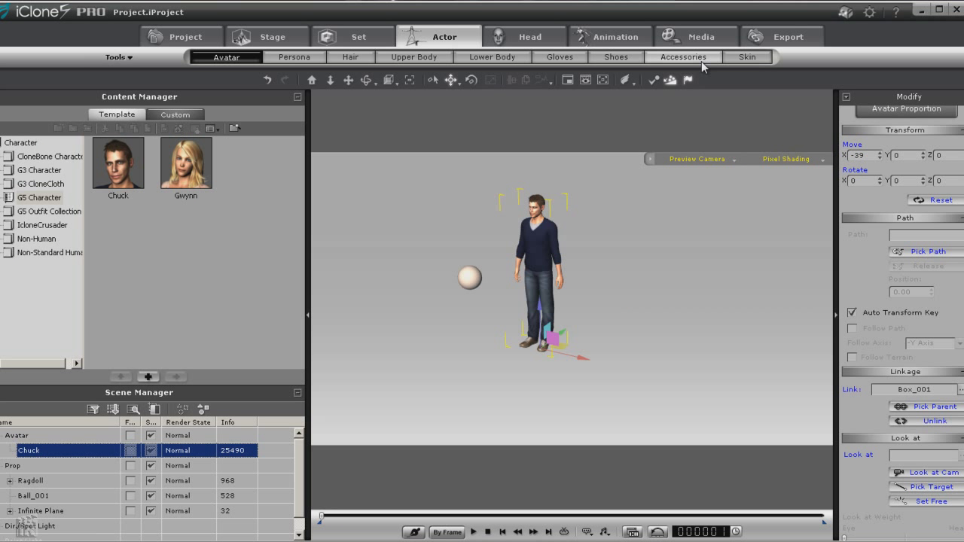
pyautogui.click(670, 82)
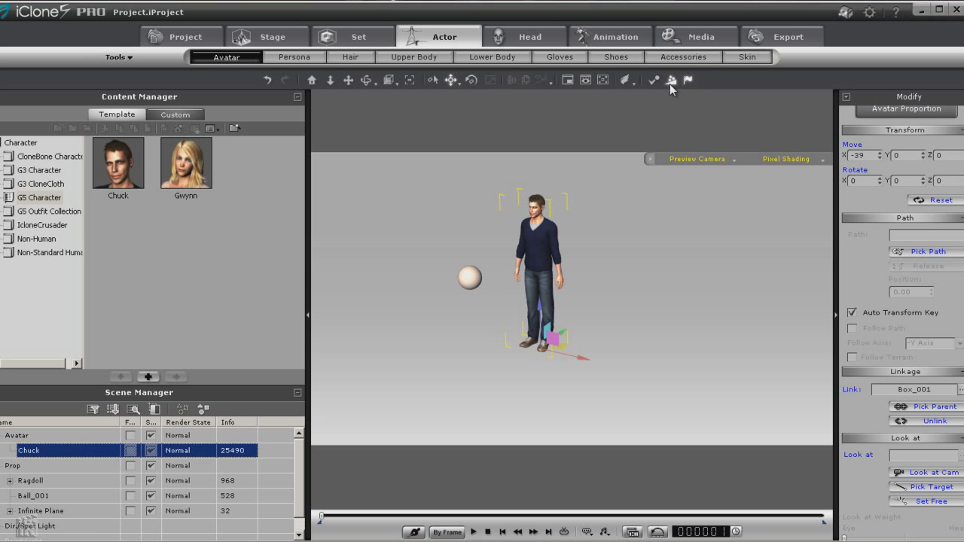
# - Hide the ball and replay the simulation to check Chuck falling without any visible helper objects
pyautogui.click(471, 279)
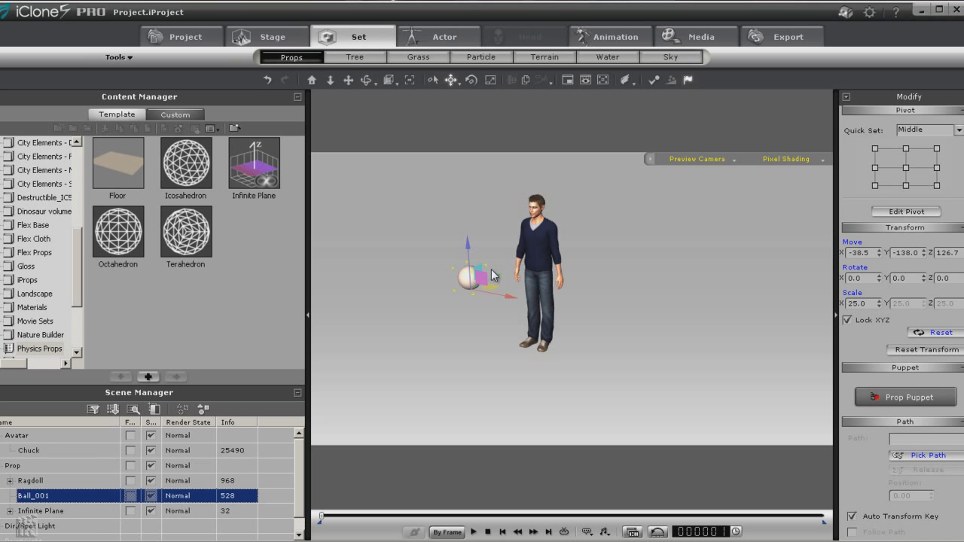
pyautogui.click(150, 496)
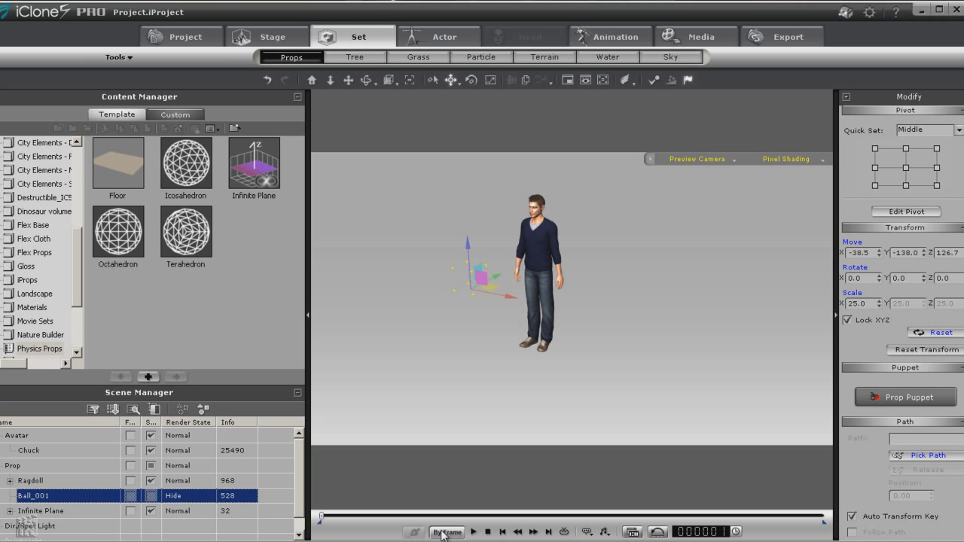
pyautogui.click(474, 532)
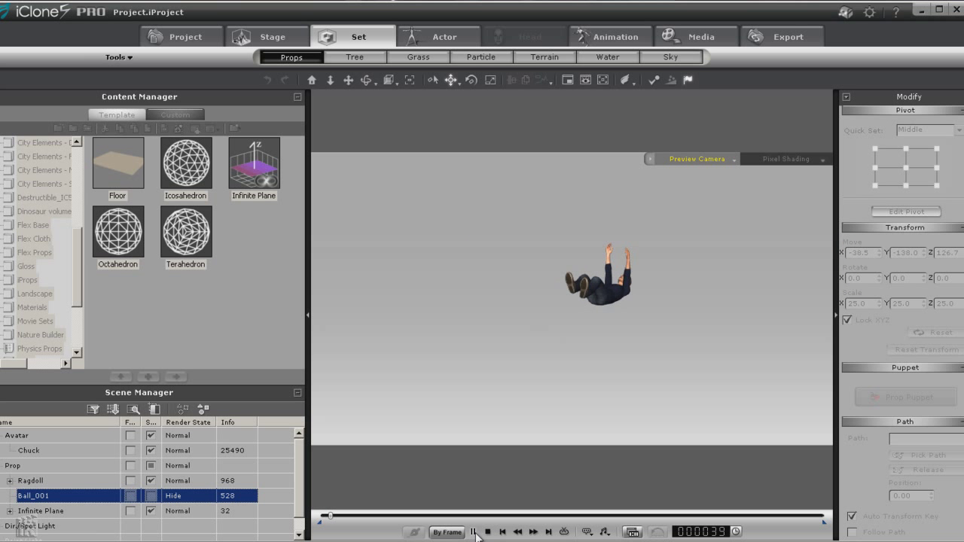
pyautogui.click(487, 531)
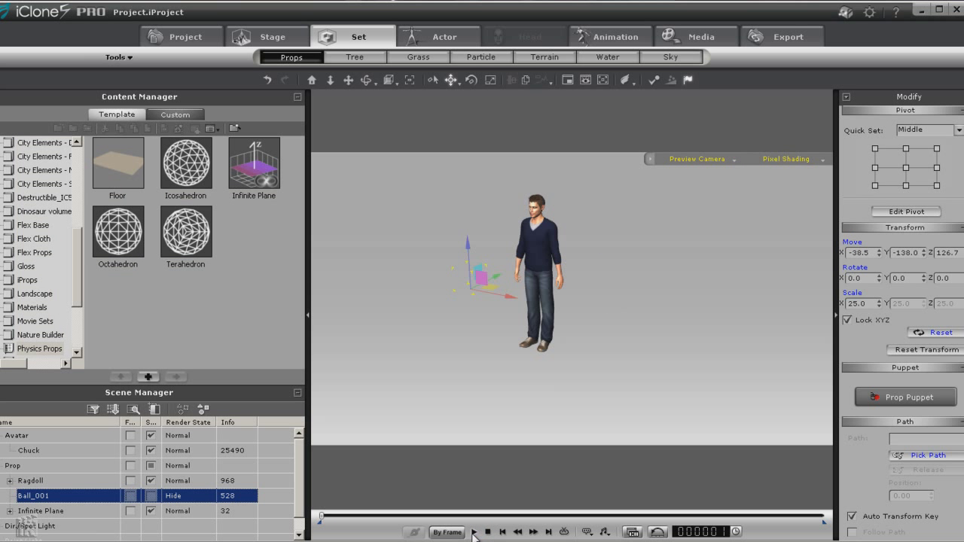
pyautogui.click(473, 532)
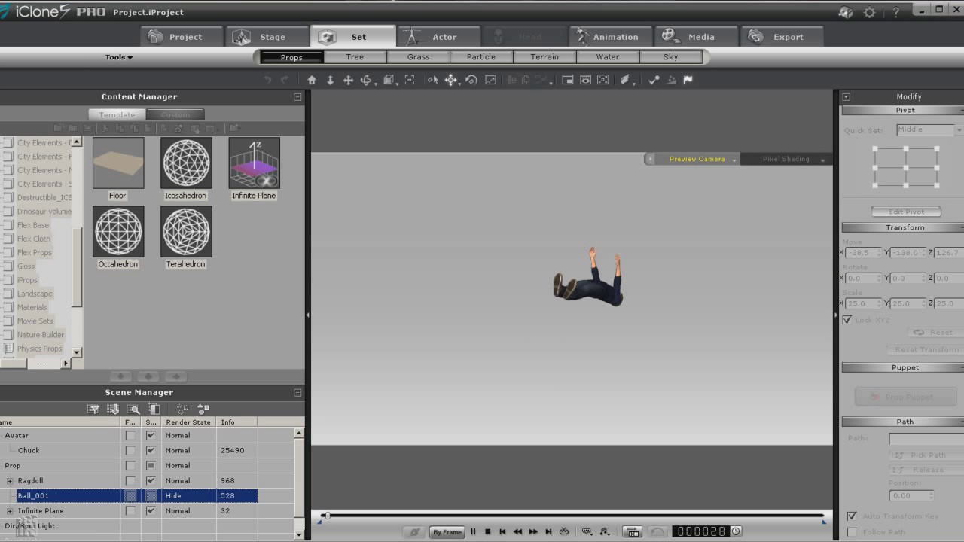
pyautogui.click(487, 531)
pyautogui.click(473, 531)
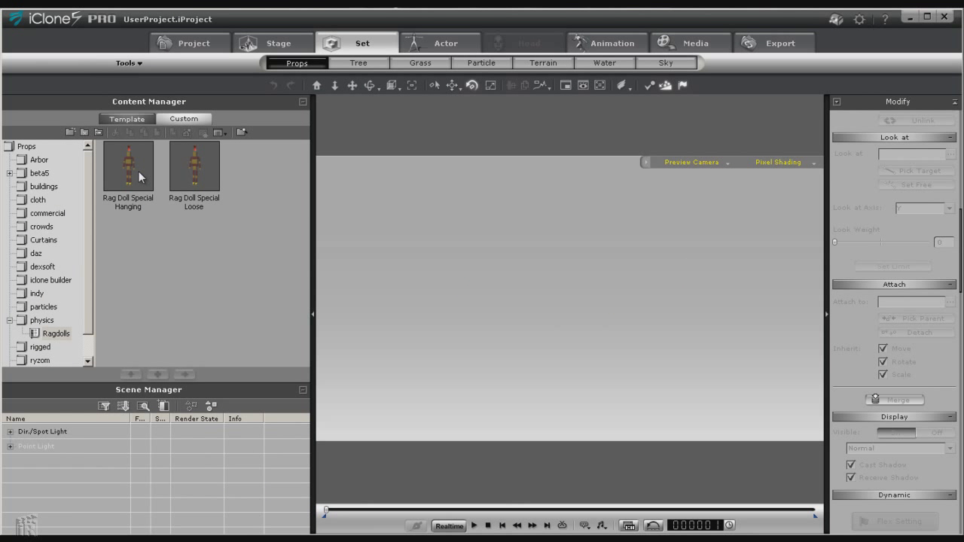
# - Add the Rag Doll Special Hanging prop to the empty project and save it as a new custom prop in the Ragdolls folder
pyautogui.doubleClick(139, 171)
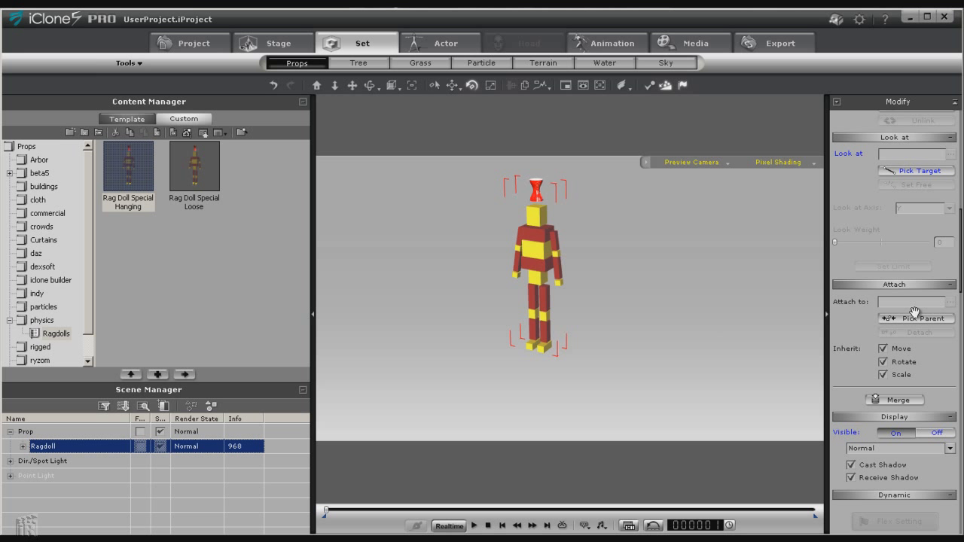
pyautogui.scroll(10, 960, 257)
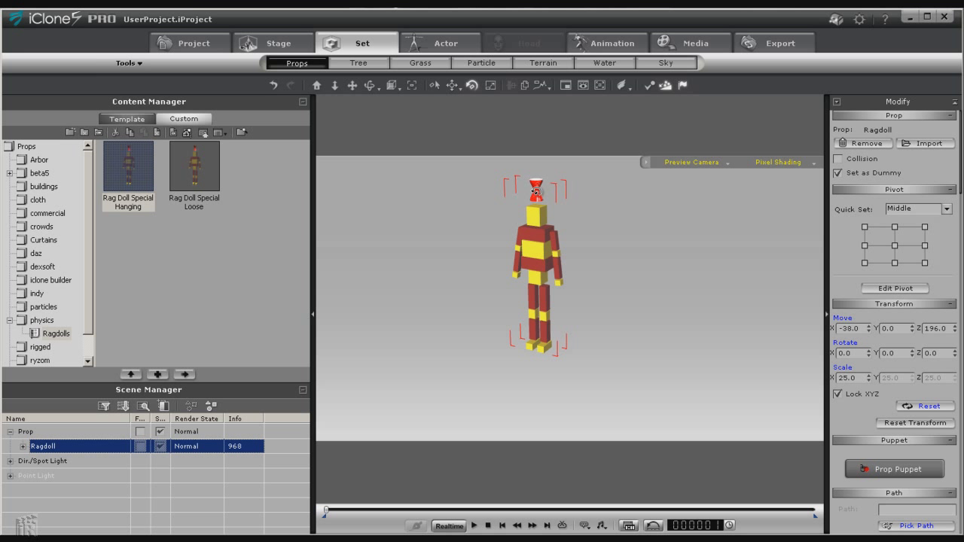
pyautogui.click(25, 446)
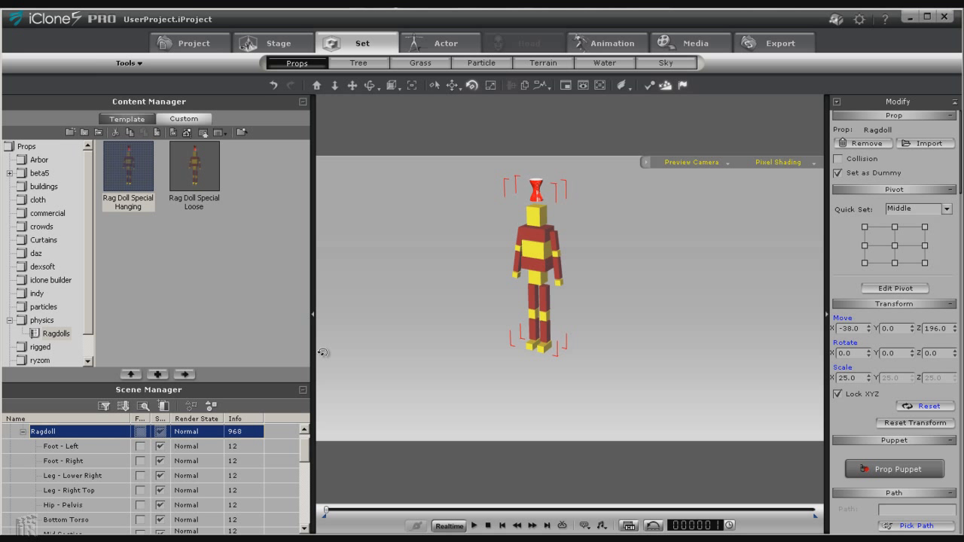
pyautogui.click(158, 374)
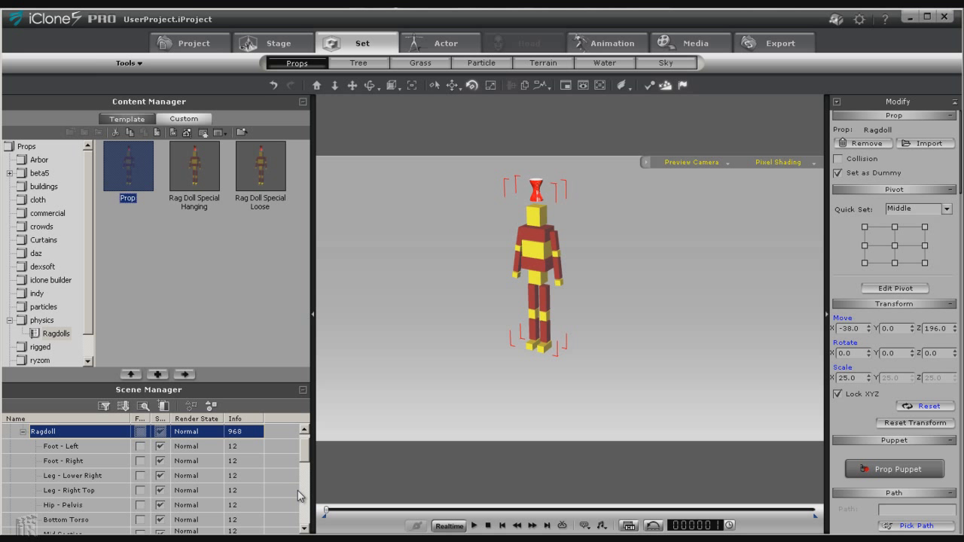
pyautogui.click(131, 273)
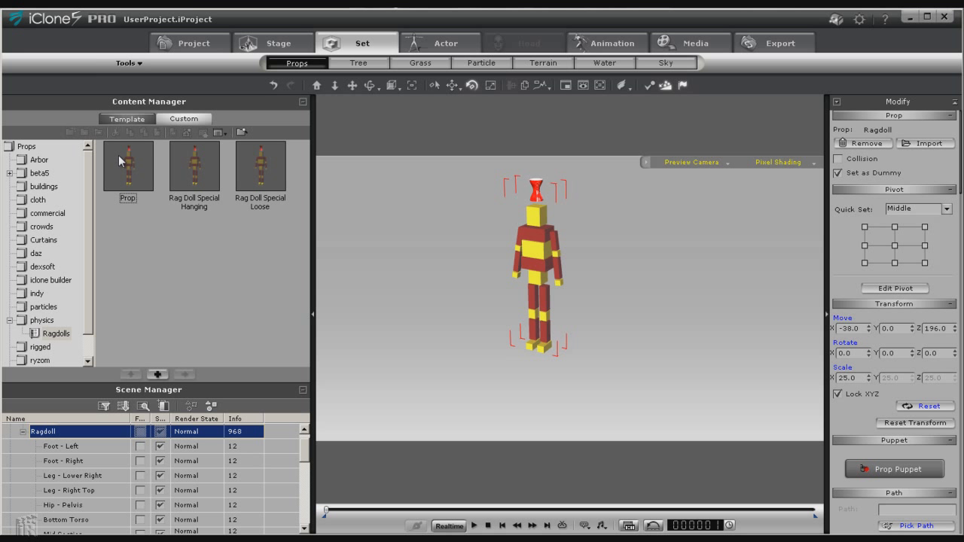
# - Move the whole ragdoll by its red top piece to about X -13.7, Y -7.7
pyautogui.click(540, 271)
pyautogui.click(453, 86)
pyautogui.moveTo(536, 194); pyautogui.dragTo(348, 358)
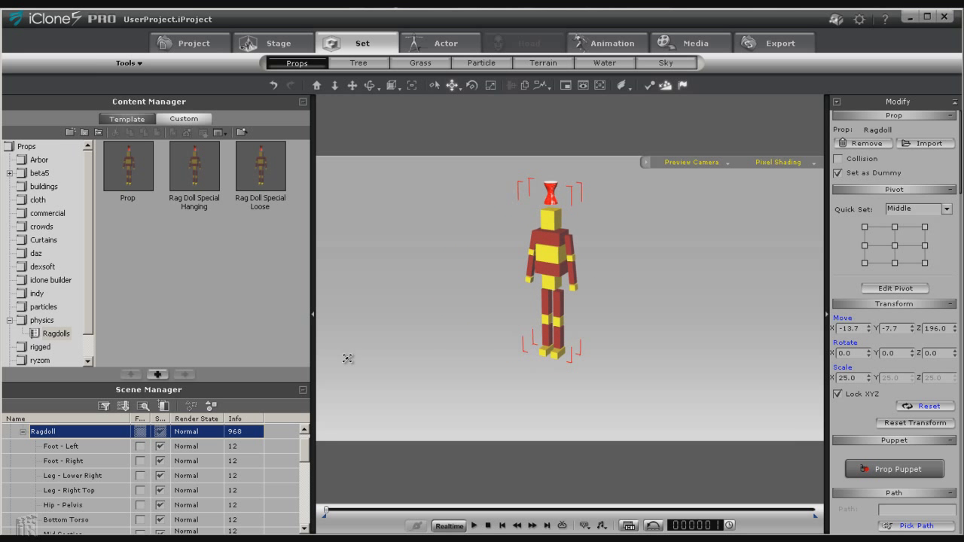
pyautogui.click(303, 102)
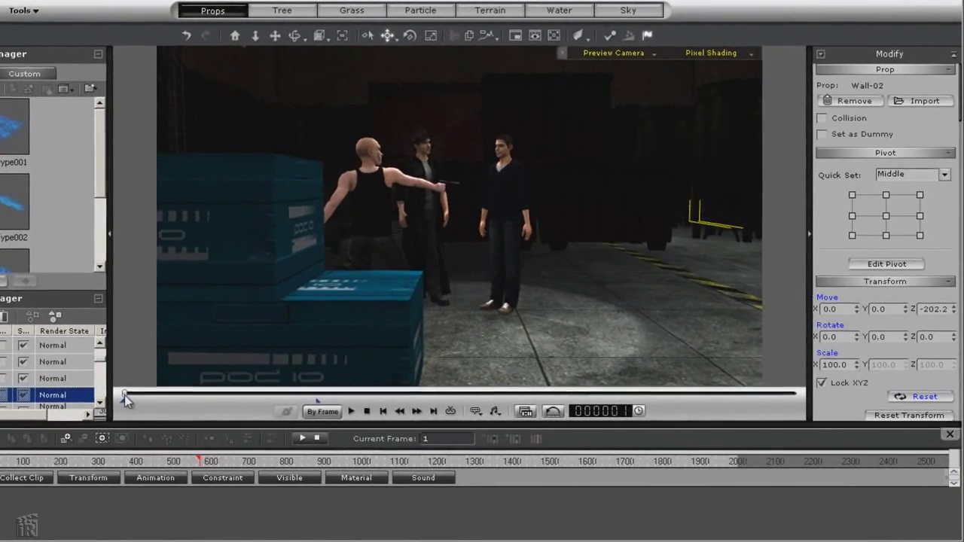
# - Scrub the shooting scene to frame 662 and examine the transform and material settings of the WaterType04 blood pool
pyautogui.moveTo(218, 403); pyautogui.dragTo(230, 403)
pyautogui.moveTo(138, 394); pyautogui.dragTo(291, 417)
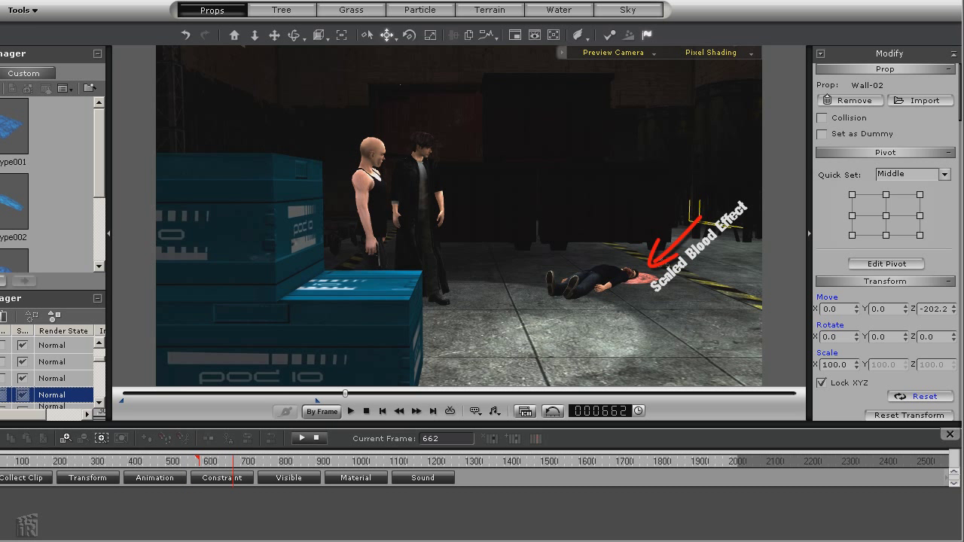
pyautogui.click(640, 279)
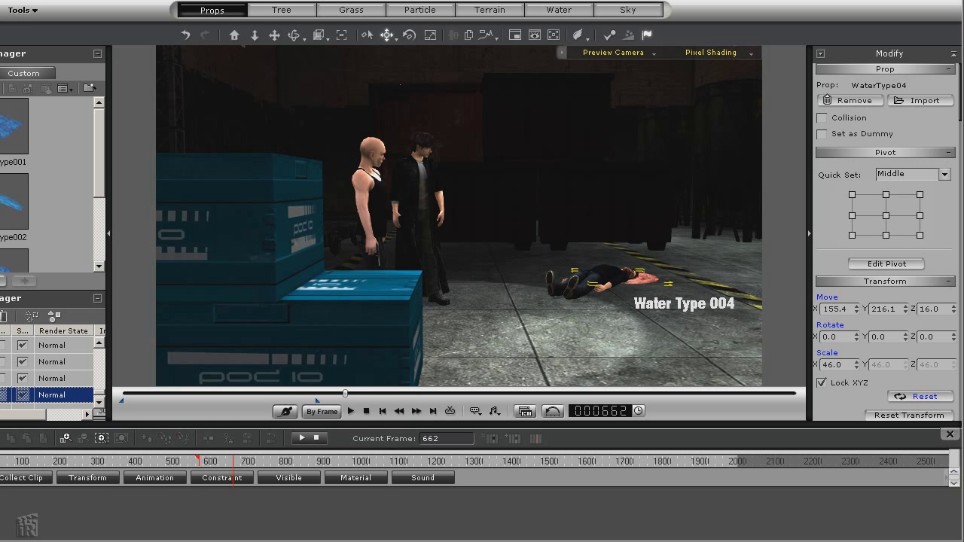
pyautogui.moveTo(961, 113); pyautogui.dragTo(958, 335)
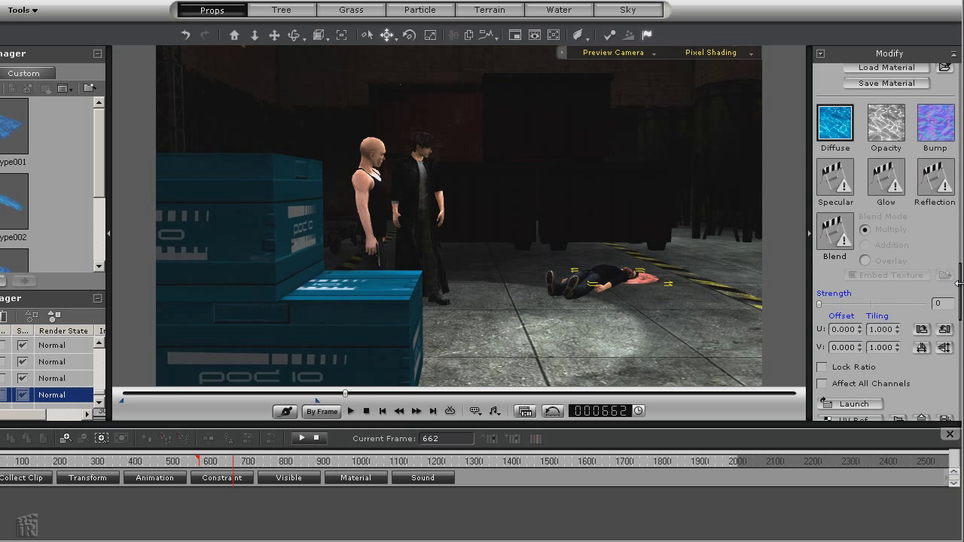
pyautogui.moveTo(960, 290); pyautogui.dragTo(960, 320)
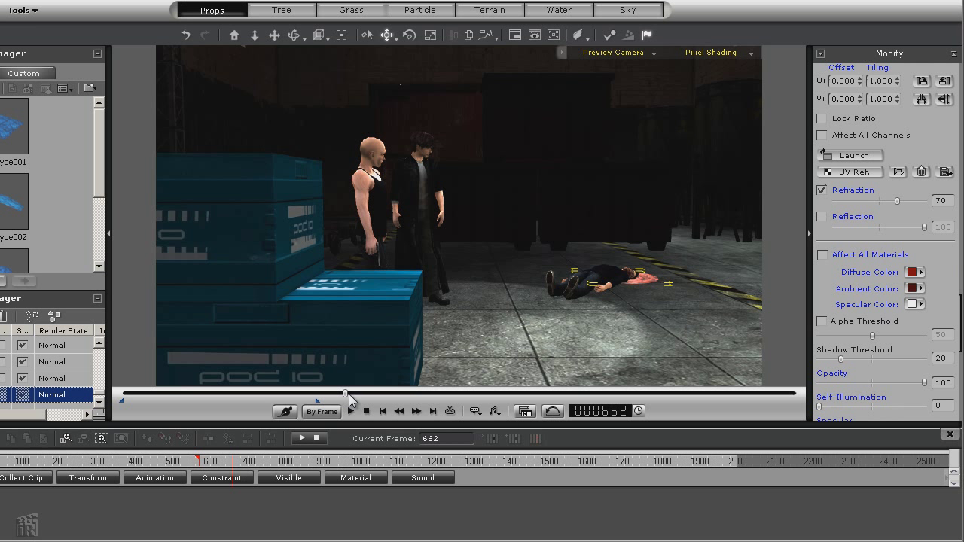
# - Return to frame 1 and scrub to frame 236 to review how the shot victim falls and settles
pyautogui.moveTo(345, 393); pyautogui.dragTo(100, 416)
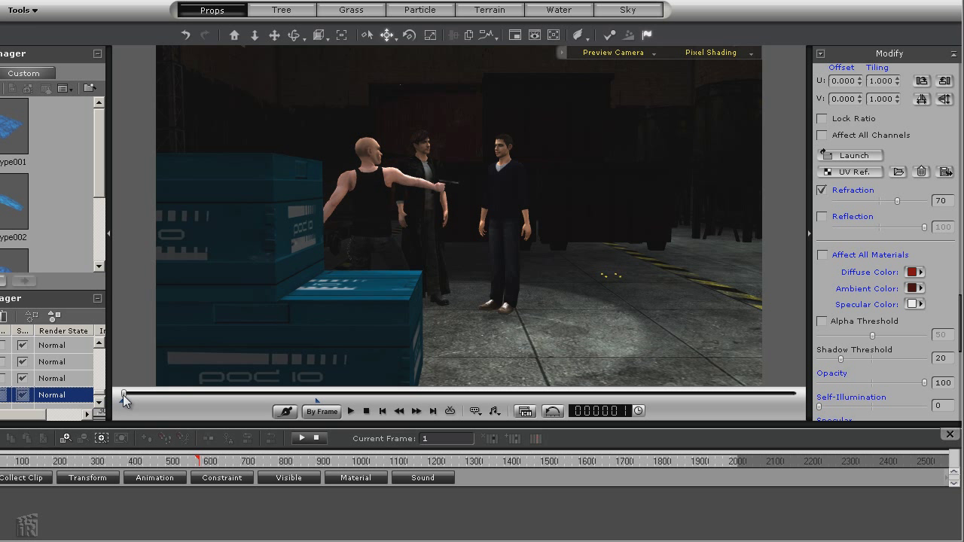
pyautogui.moveTo(123, 397); pyautogui.dragTo(139, 426)
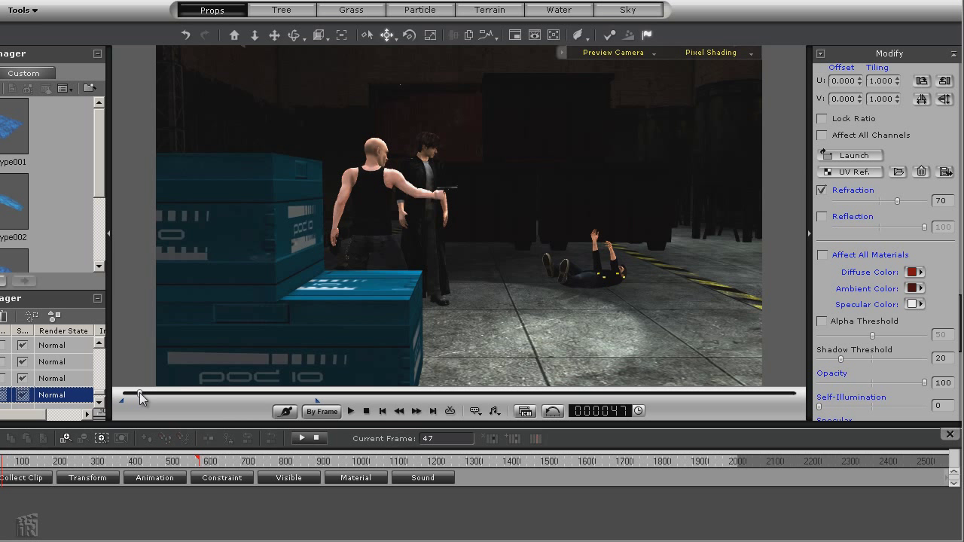
pyautogui.moveTo(139, 392); pyautogui.dragTo(201, 393)
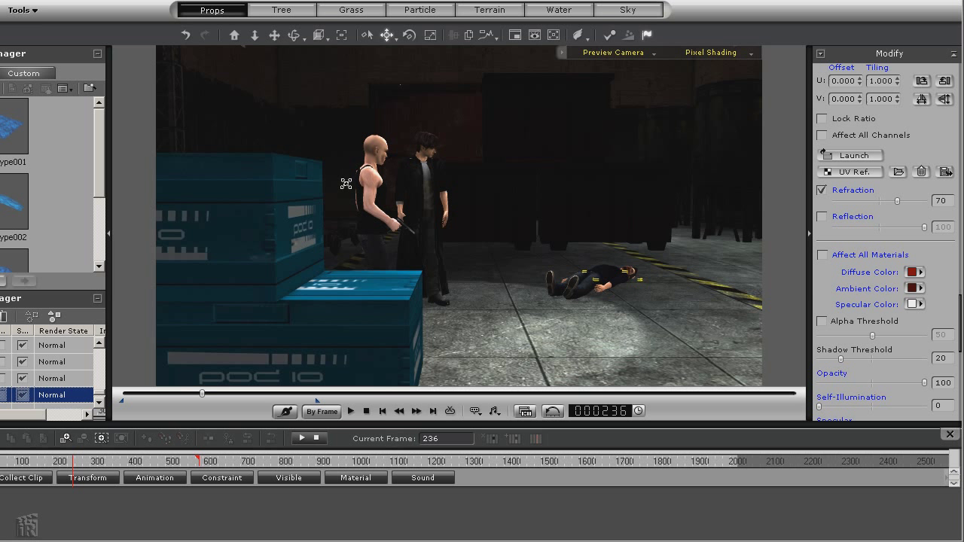
# - Select the bald gunman at frame 99 and scrub to frame 330 to examine his motion clips and movement
pyautogui.moveTo(202, 393); pyautogui.dragTo(155, 395)
pyautogui.click(369, 163)
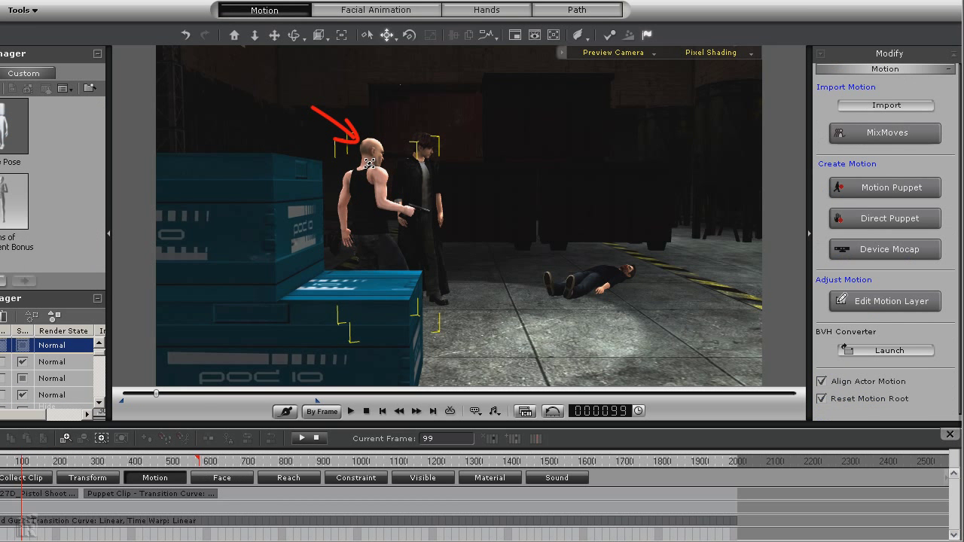
pyautogui.moveTo(158, 400); pyautogui.dragTo(233, 402)
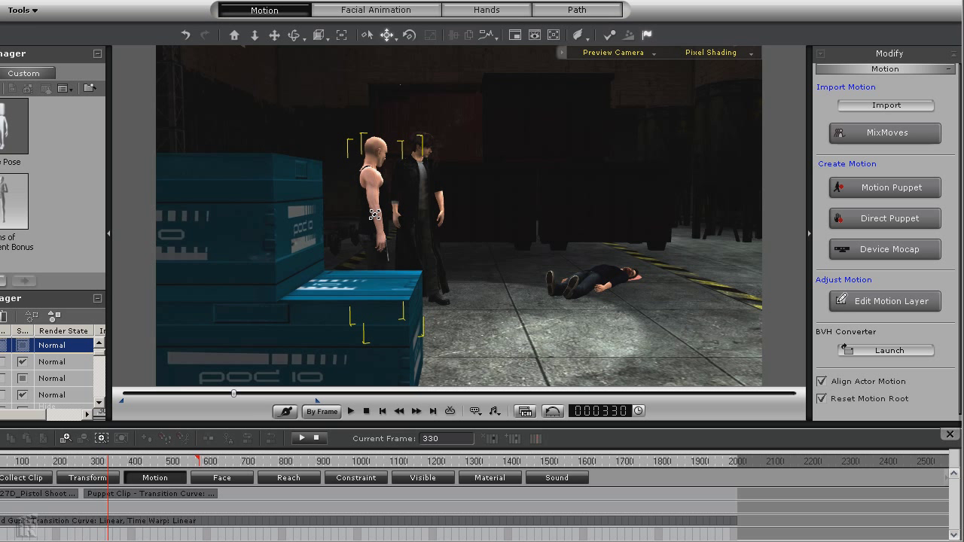
# - Select the dark-haired bystander, return to frame 1 and play the scene to review his reaction
pyautogui.click(421, 188)
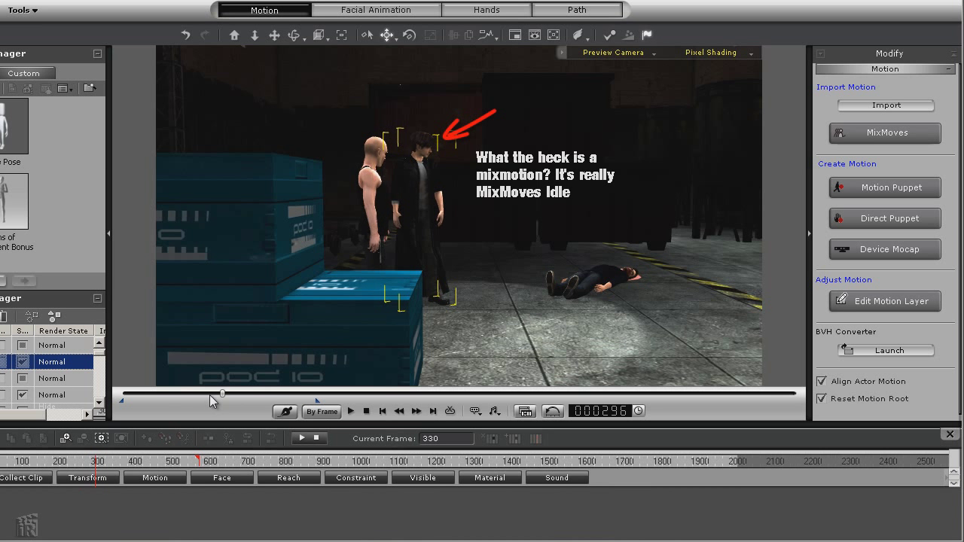
pyautogui.moveTo(222, 393); pyautogui.dragTo(113, 412)
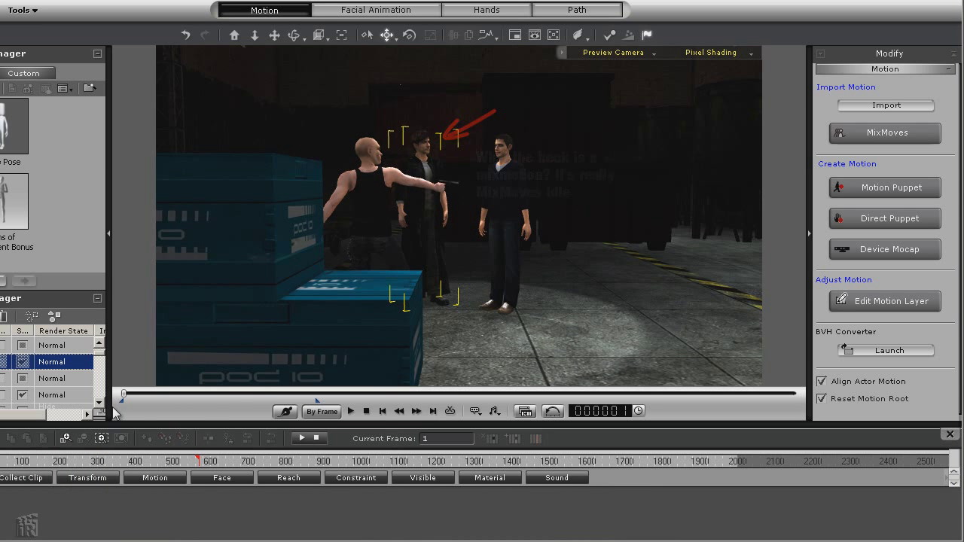
pyautogui.click(348, 411)
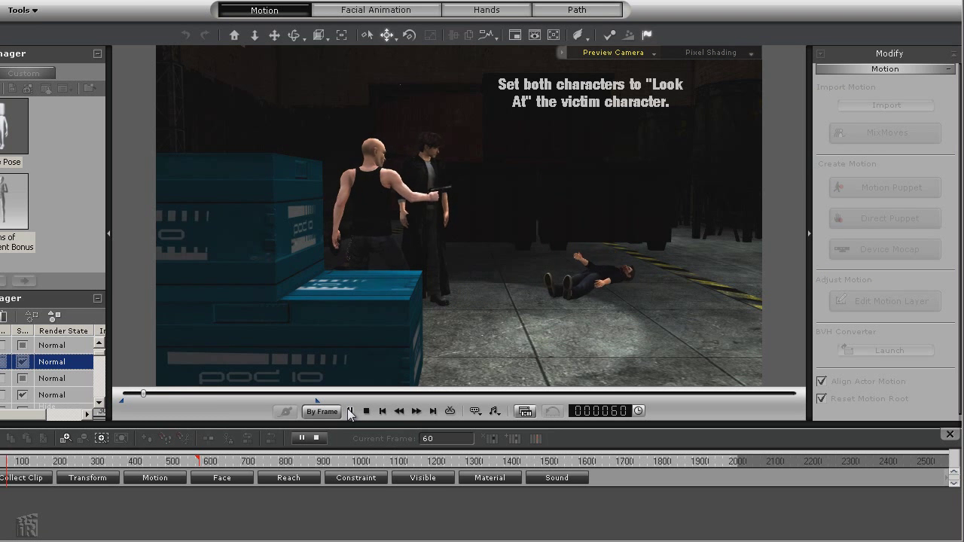